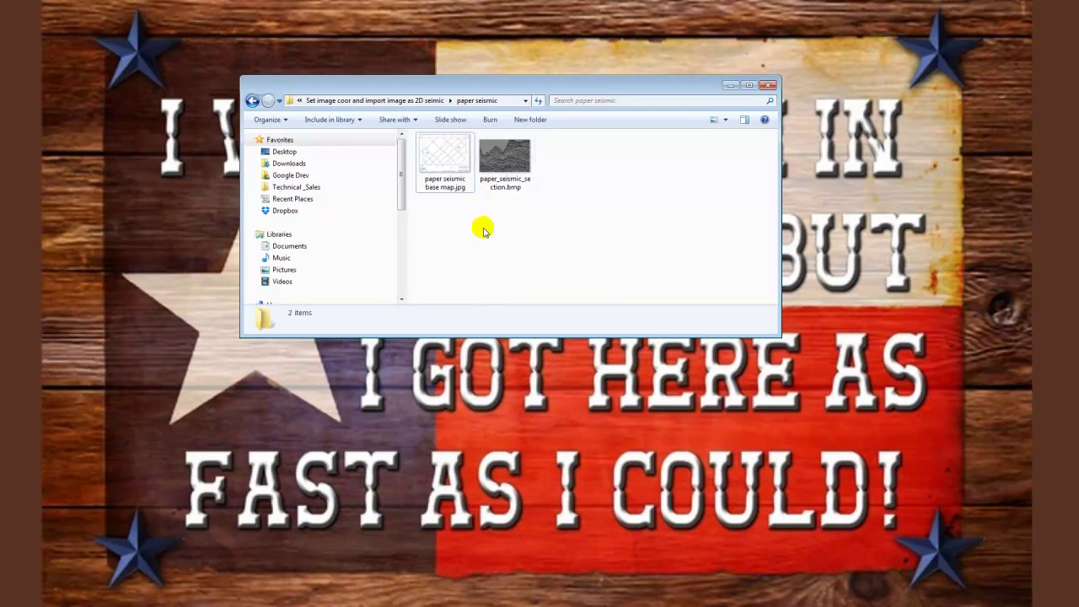
pyautogui.moveTo(482, 89); pyautogui.dragTo(501, 100)
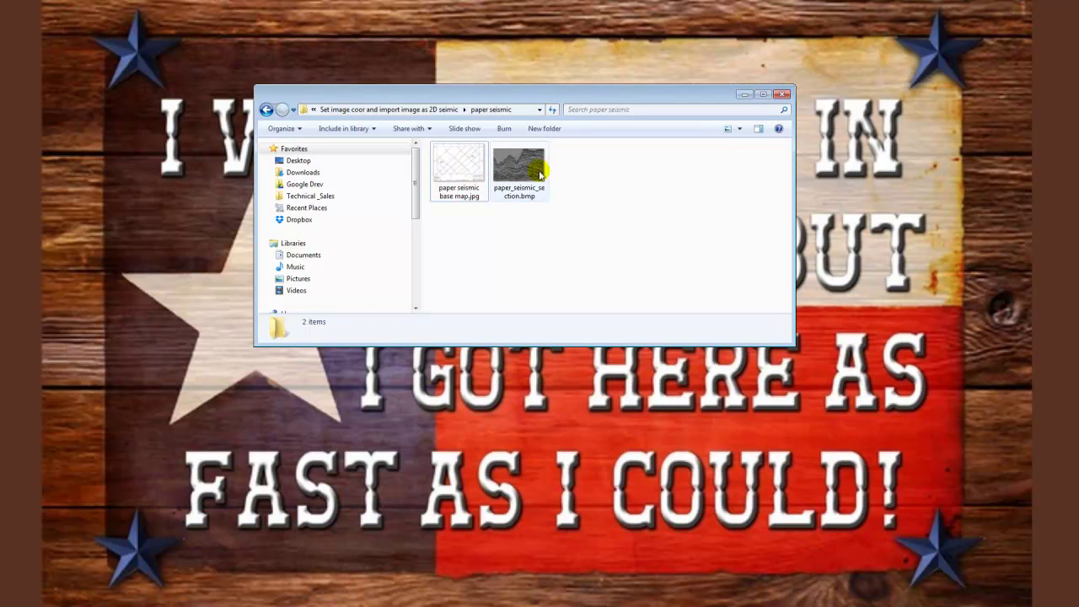
pyautogui.moveTo(541, 174)
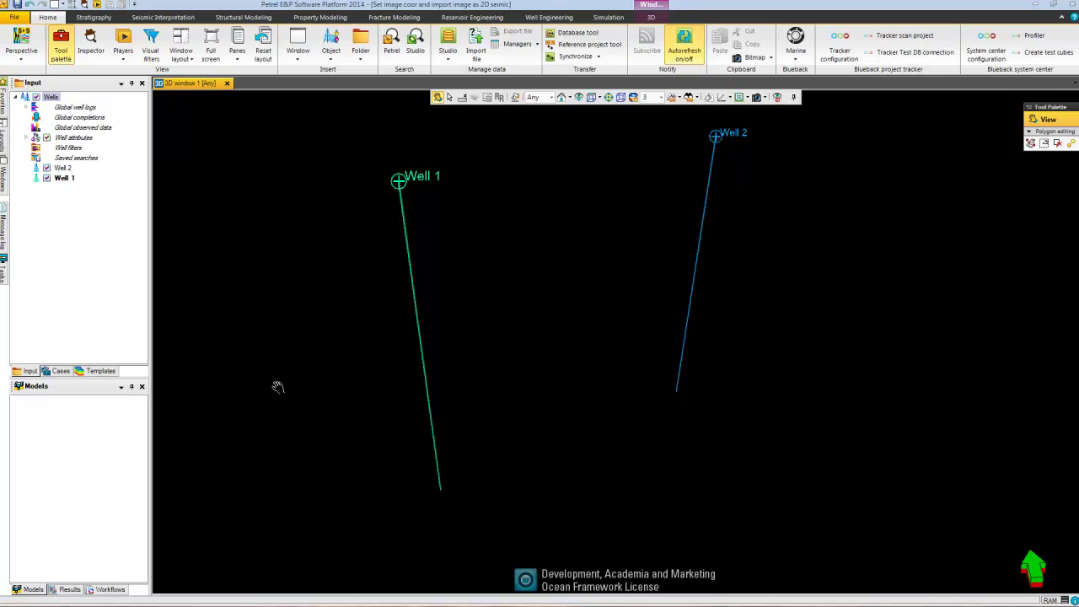
# Step: Import "paper seismic base map.jpg" into the project as a bitmap image
pyautogui.rightClick(67, 244)
pyautogui.click(100, 254)
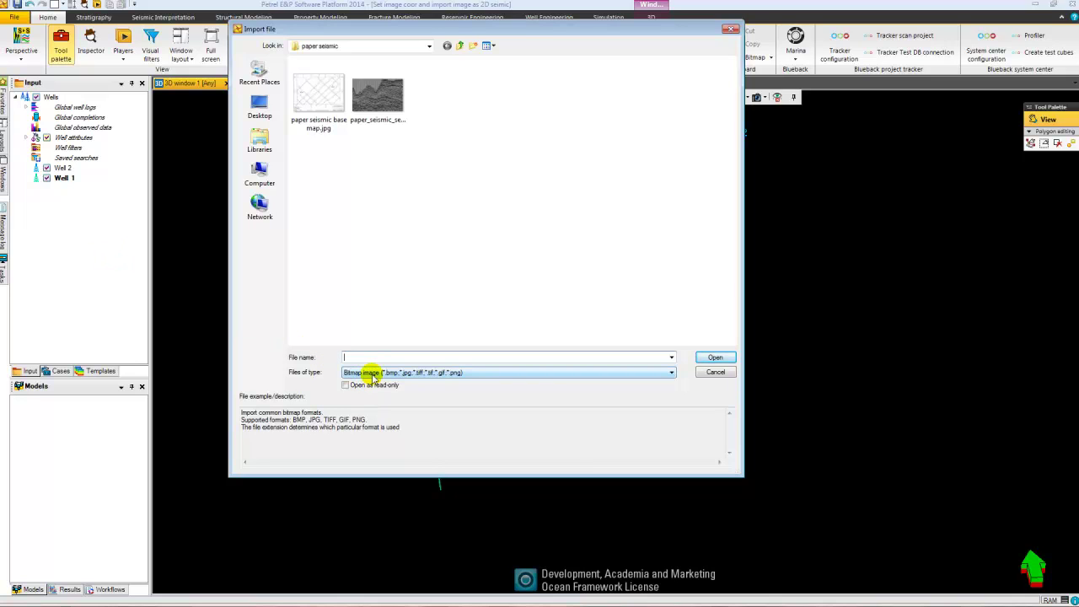
pyautogui.click(320, 93)
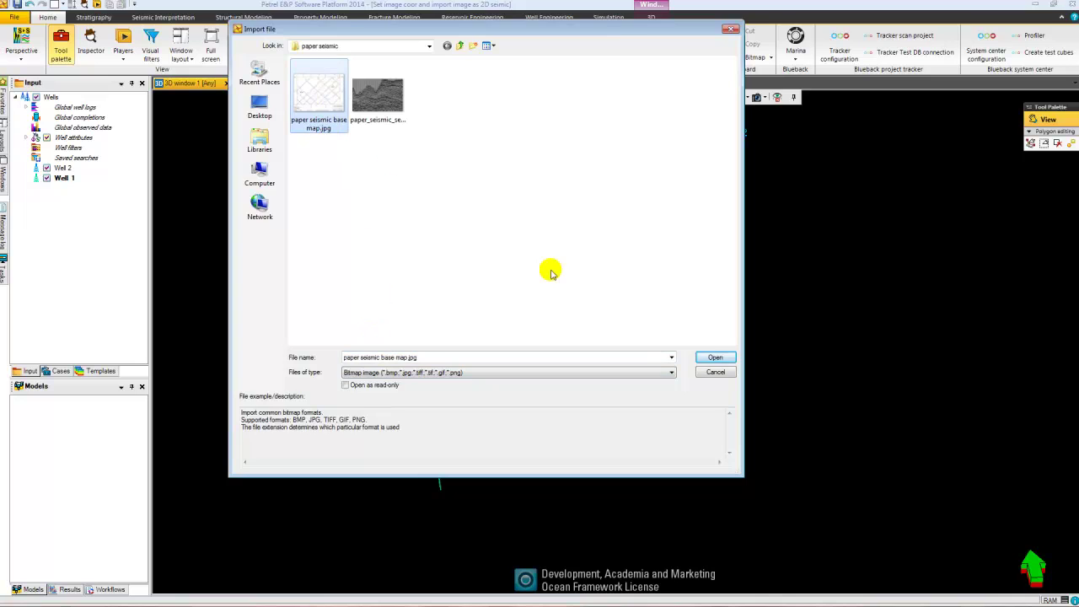
pyautogui.click(712, 356)
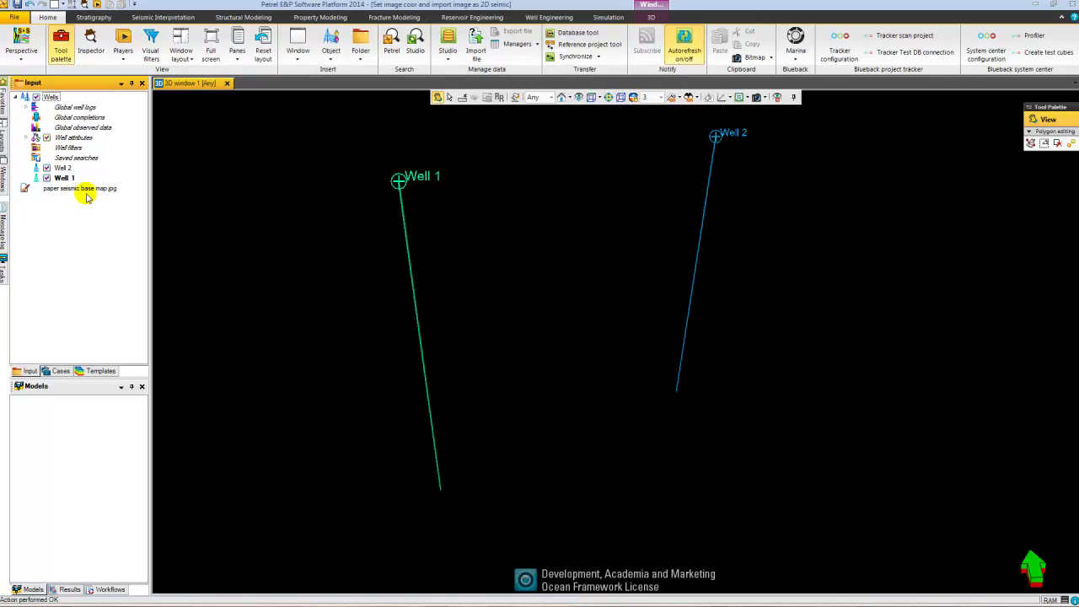
# Step: Open Marina's Set image coordinates tool and choose "paper seismic base map.jpg" as the image to position
pyautogui.click(80, 188)
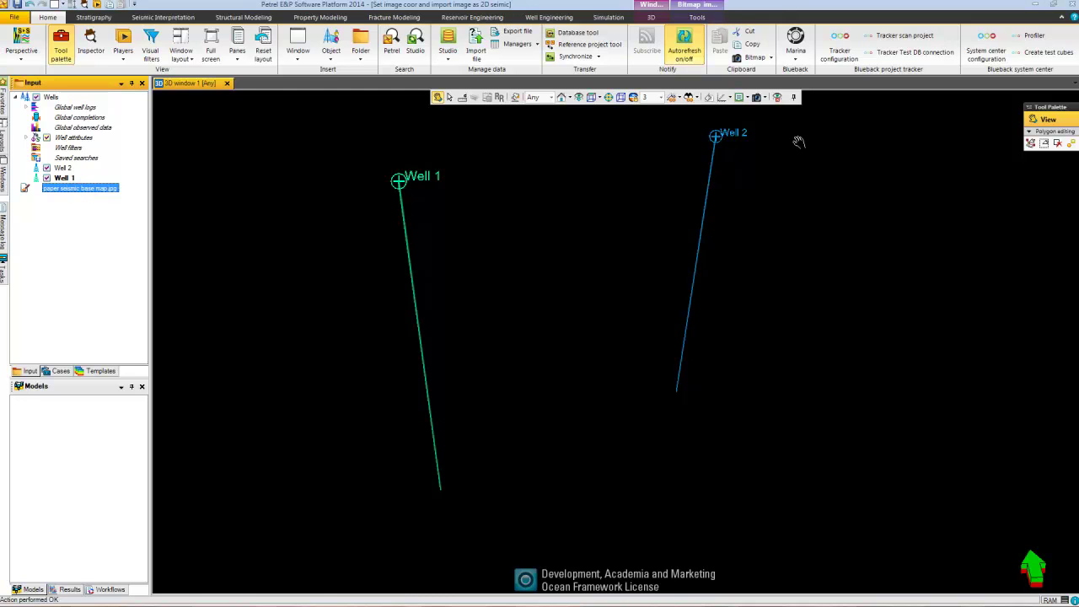
pyautogui.click(795, 39)
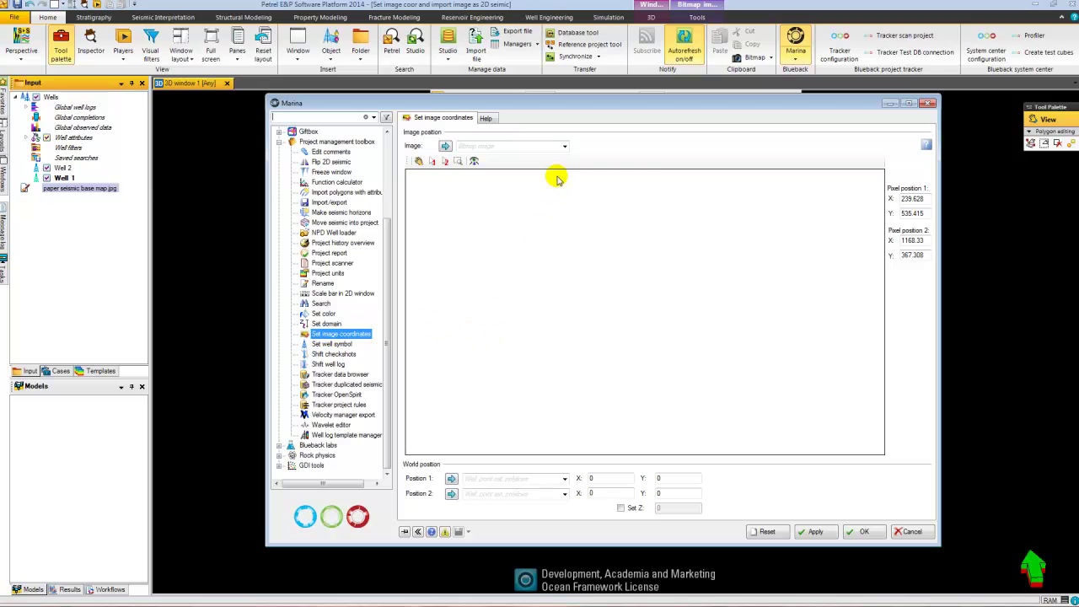
pyautogui.click(564, 147)
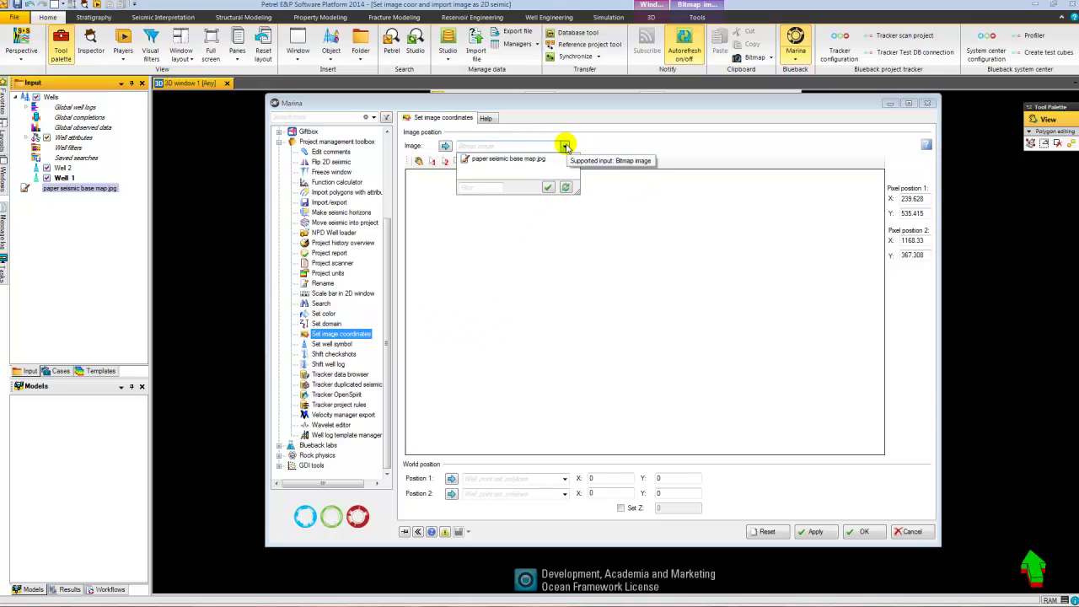
pyautogui.click(521, 160)
pyautogui.moveTo(573, 102); pyautogui.dragTo(636, 96)
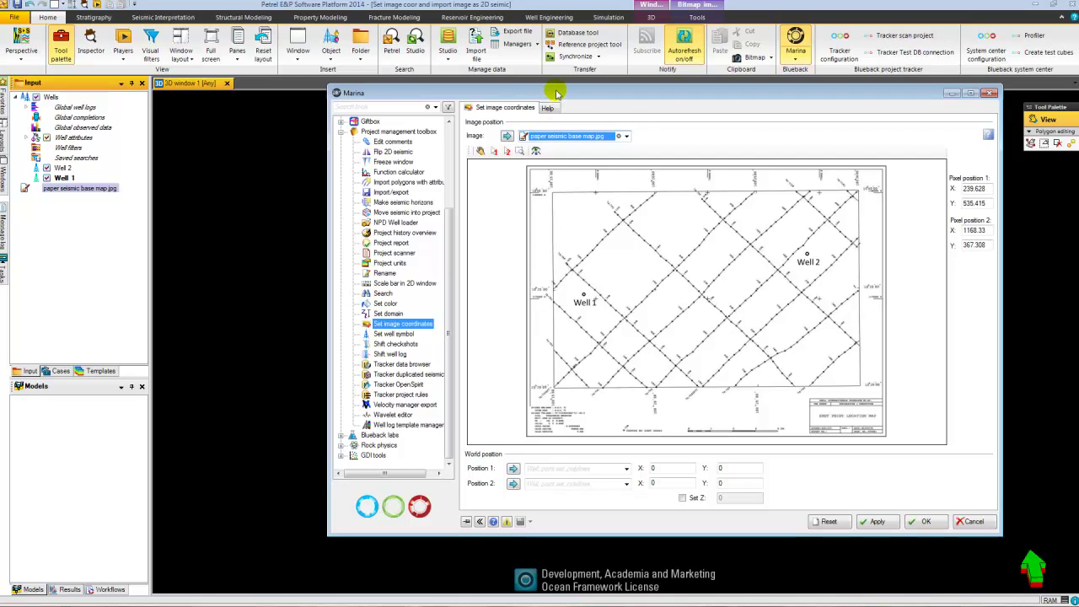
# Step: Assign Well 1 as world position 1 and Well 2 as world position 2
pyautogui.moveTo(556, 92); pyautogui.dragTo(480, 285)
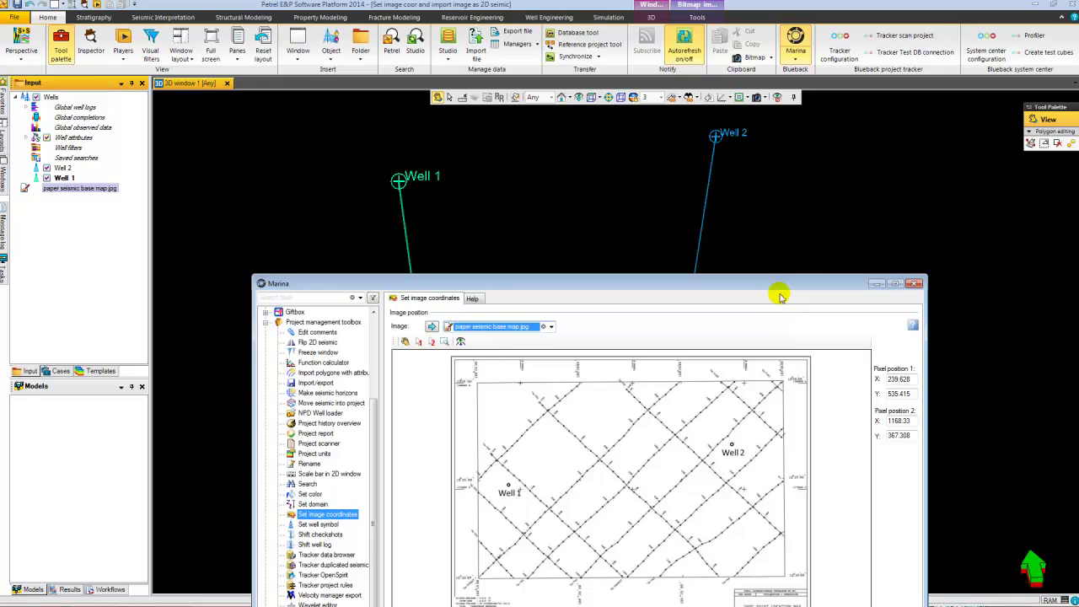
pyautogui.moveTo(779, 290); pyautogui.dragTo(831, 123)
pyautogui.click(603, 488)
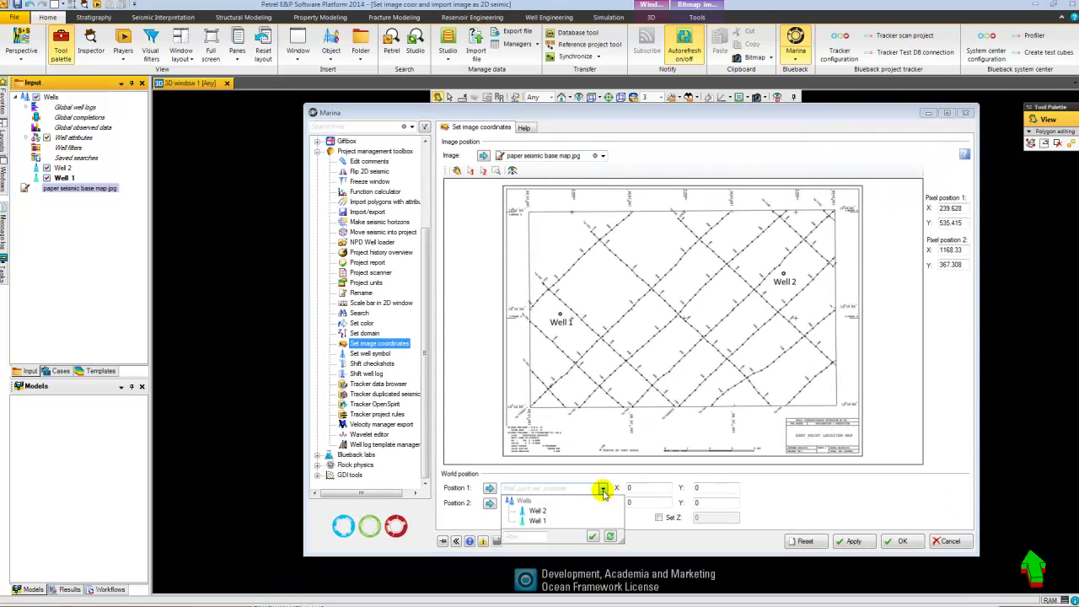
pyautogui.click(535, 521)
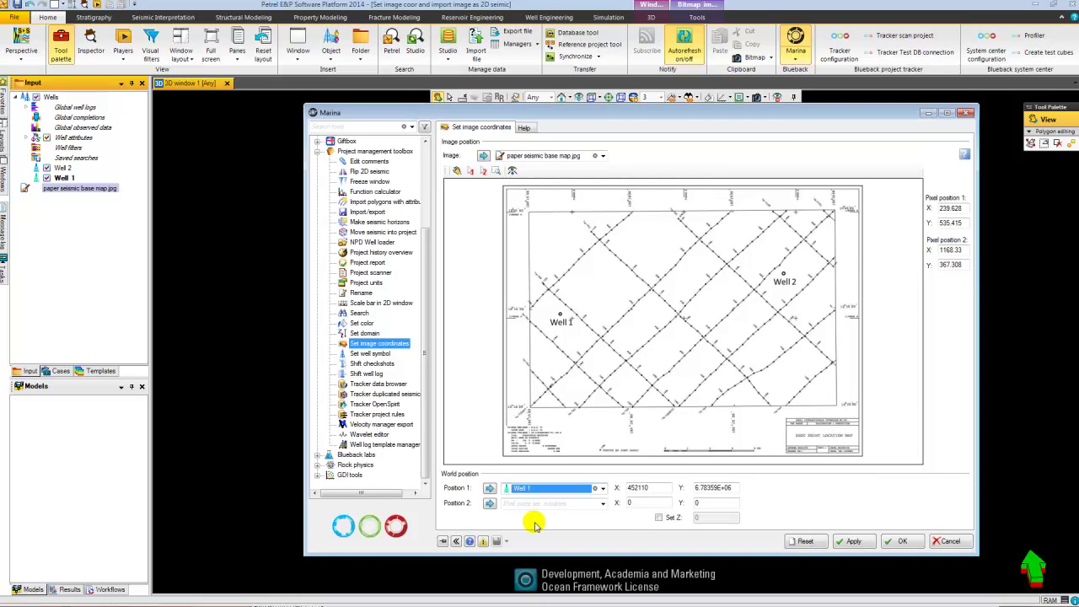
pyautogui.click(603, 504)
pyautogui.click(537, 526)
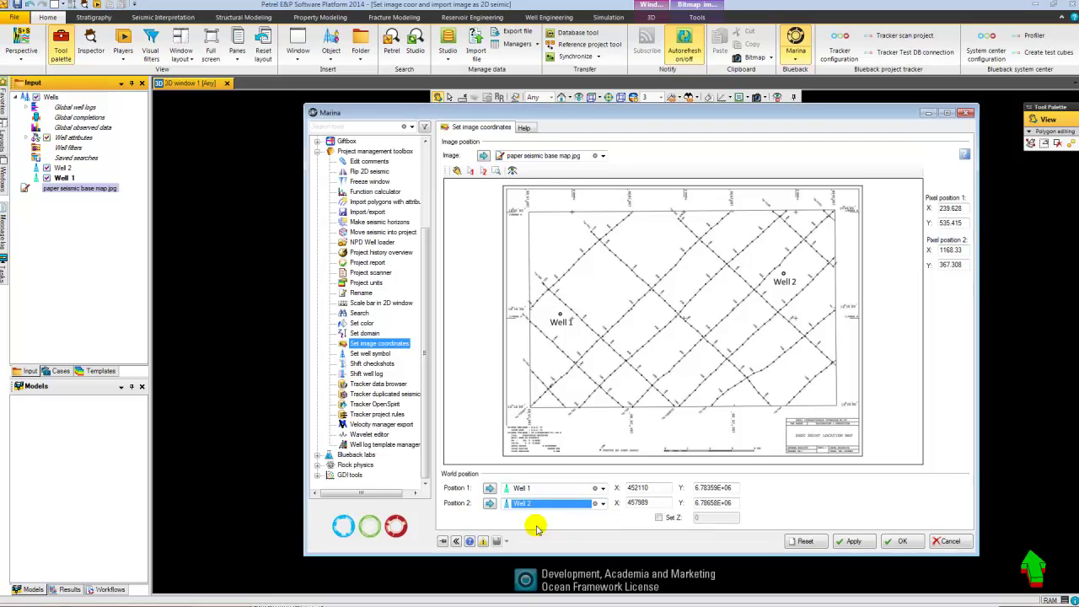
# Step: Pick the first point at Well 1 and the second at Well 2 on the base map, and apply the image coordinates
pyautogui.moveTo(585, 112); pyautogui.dragTo(523, 85)
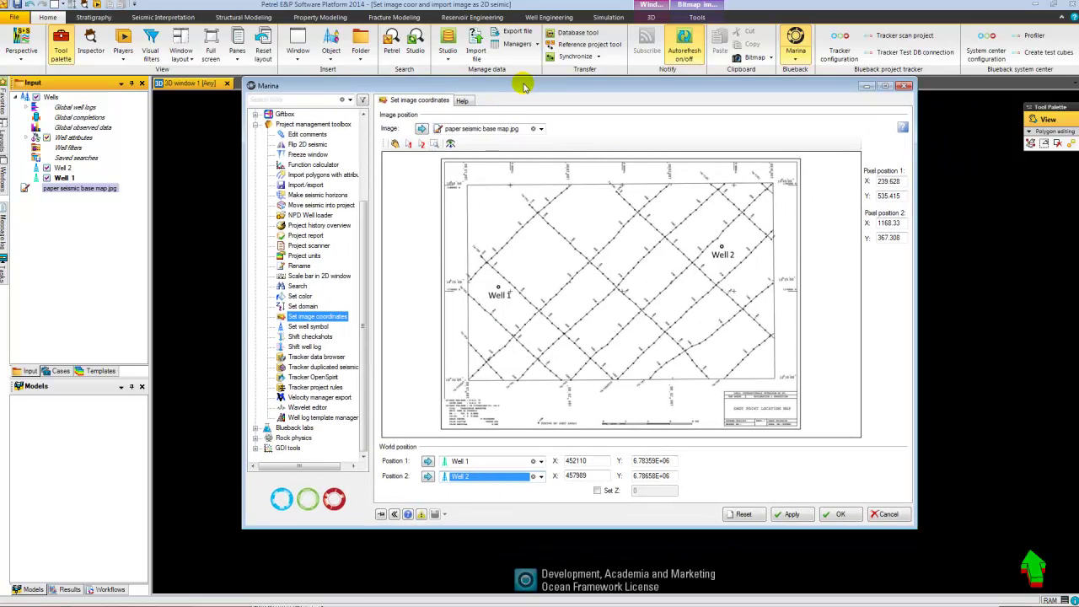
pyautogui.click(407, 144)
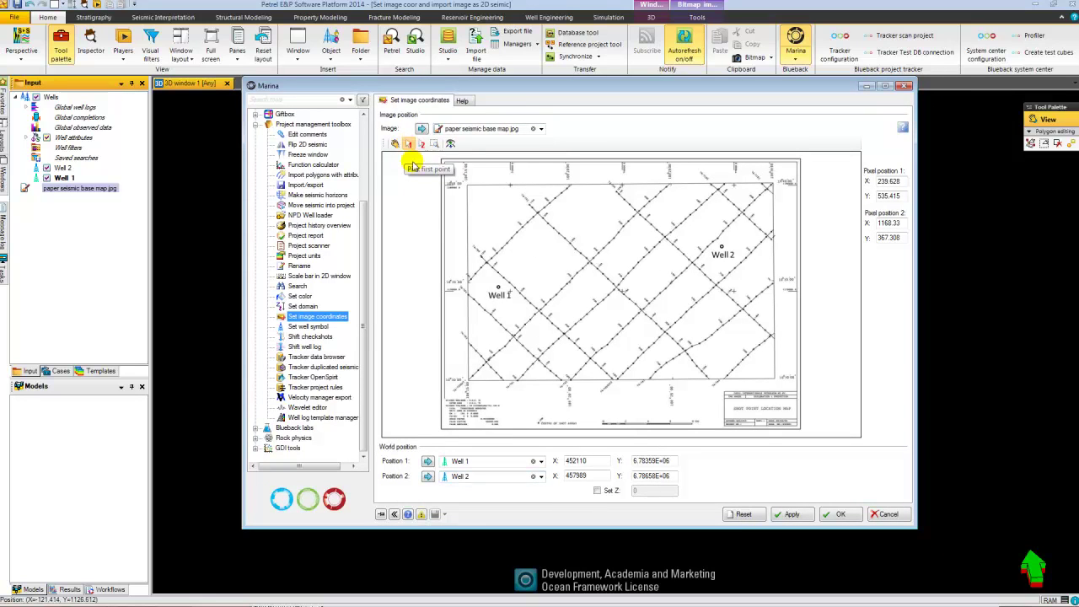
pyautogui.click(497, 287)
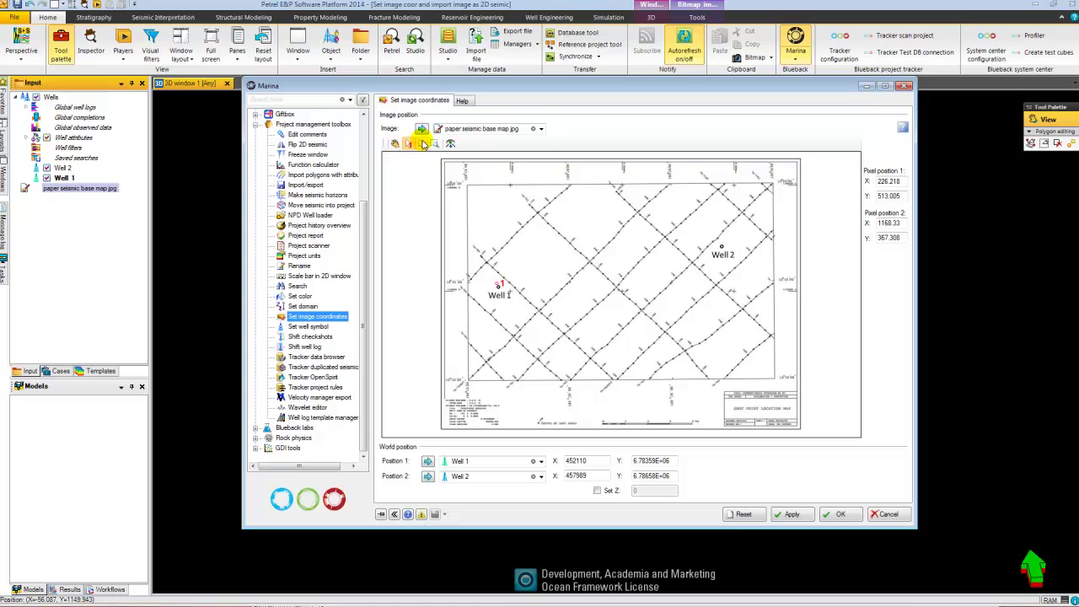
pyautogui.click(421, 145)
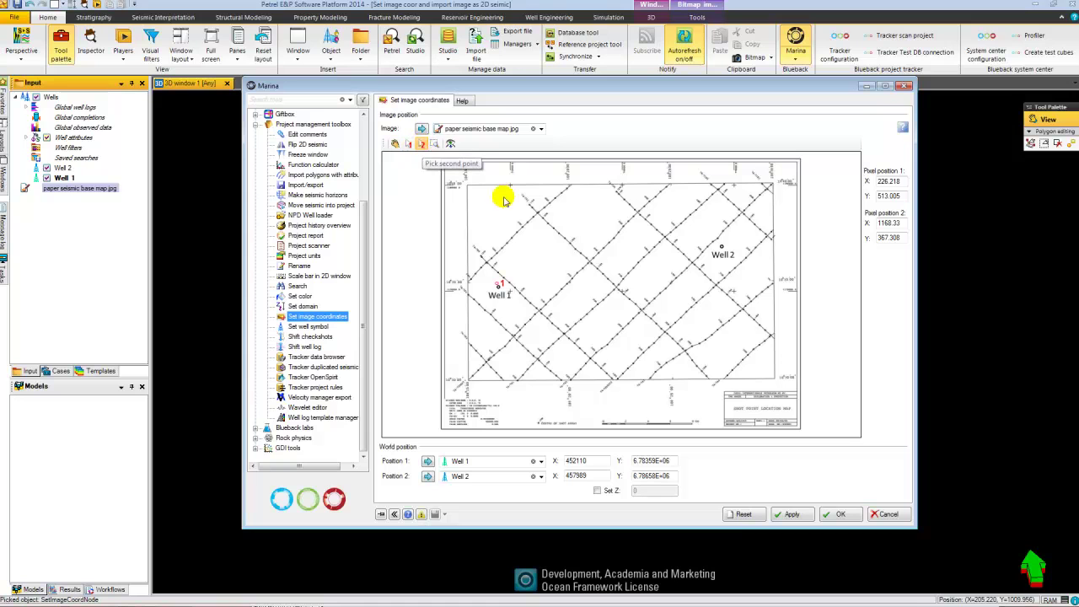
pyautogui.click(722, 246)
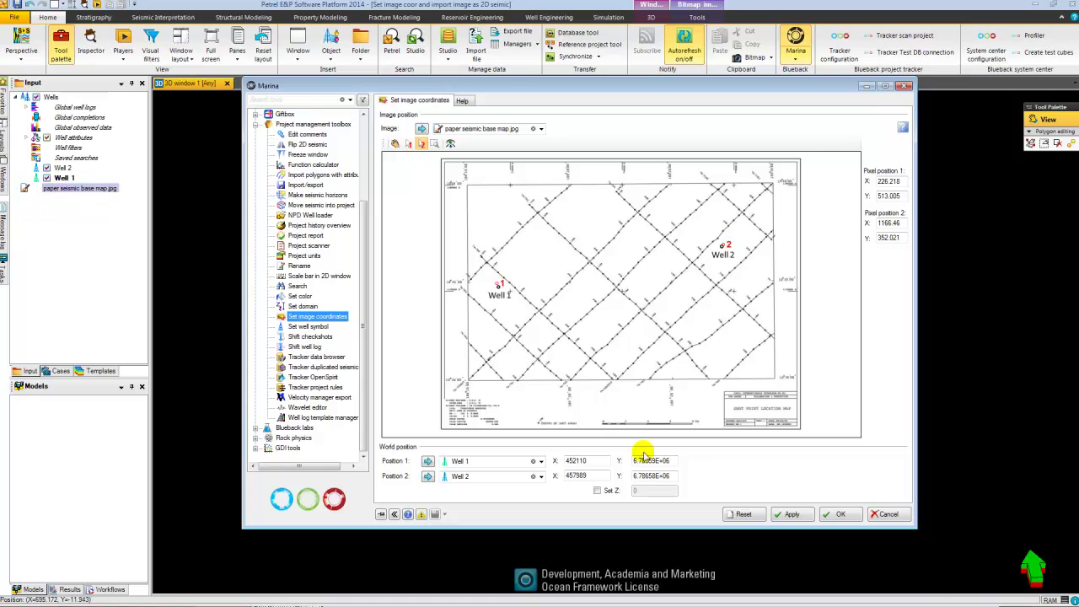
pyautogui.click(790, 514)
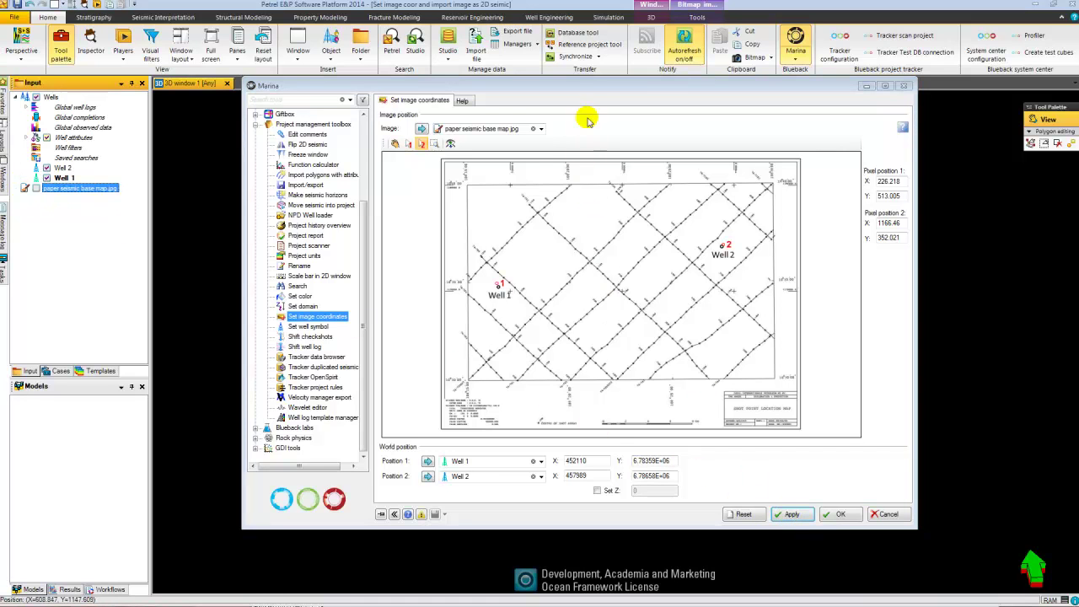
# Step: Display the base map in the 3D window and compare its well symbols with the project's Well 1 and Well 2
pyautogui.moveTo(587, 85); pyautogui.dragTo(539, 529)
pyautogui.click(36, 189)
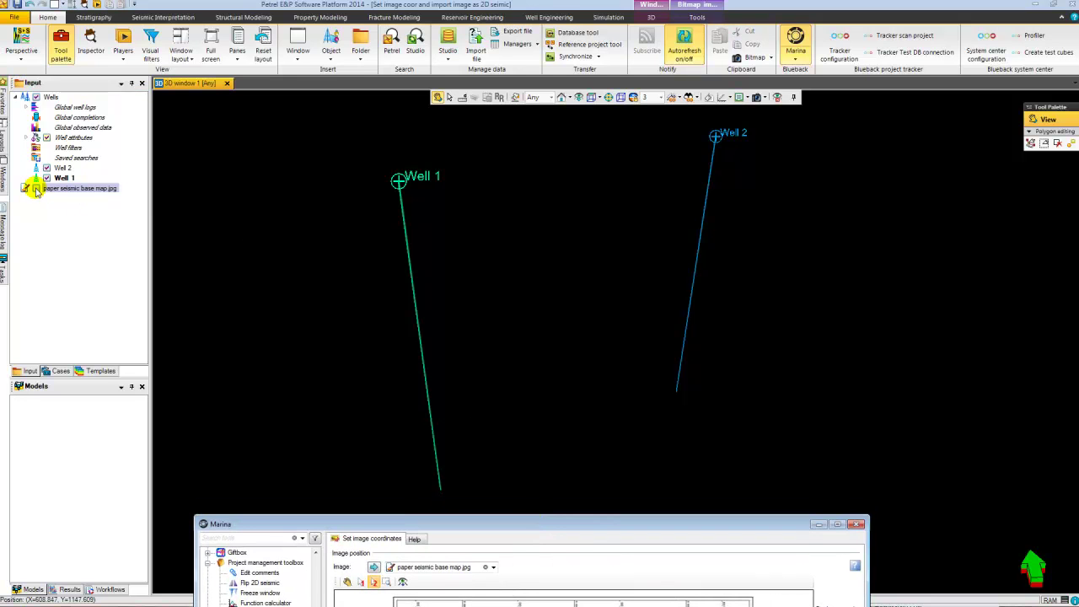
pyautogui.click(36, 189)
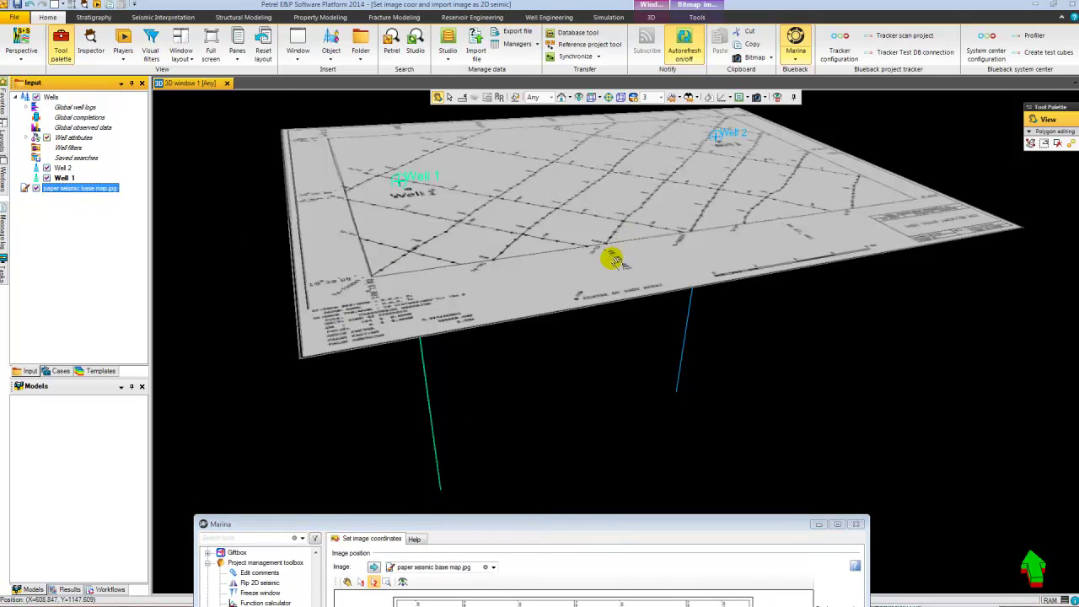
pyautogui.scroll(-5, 616, 247)
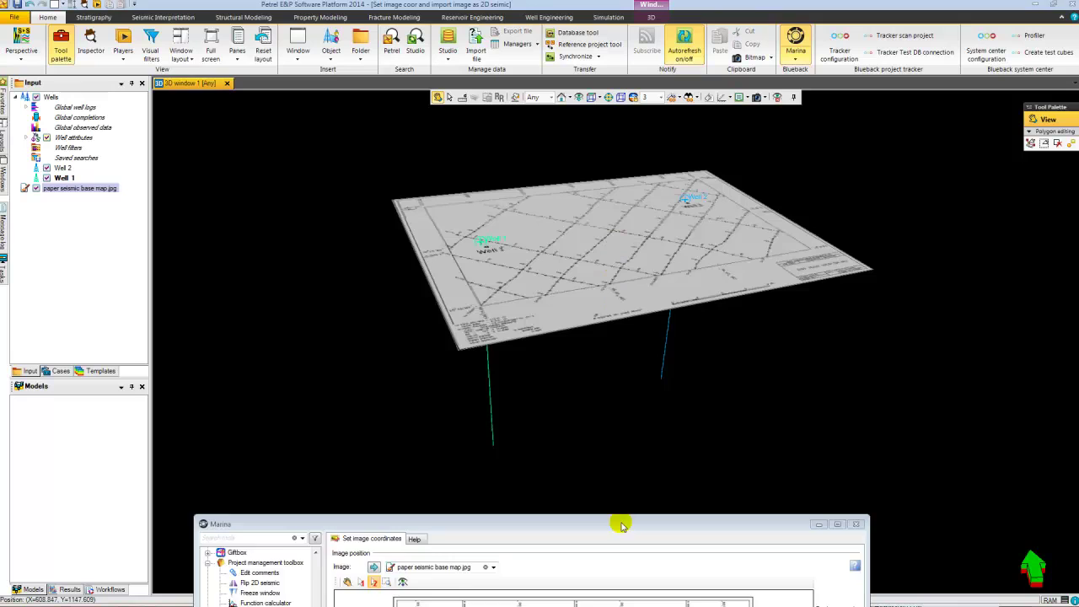
pyautogui.moveTo(621, 525); pyautogui.dragTo(672, 357)
pyautogui.scroll(3, 605, 254)
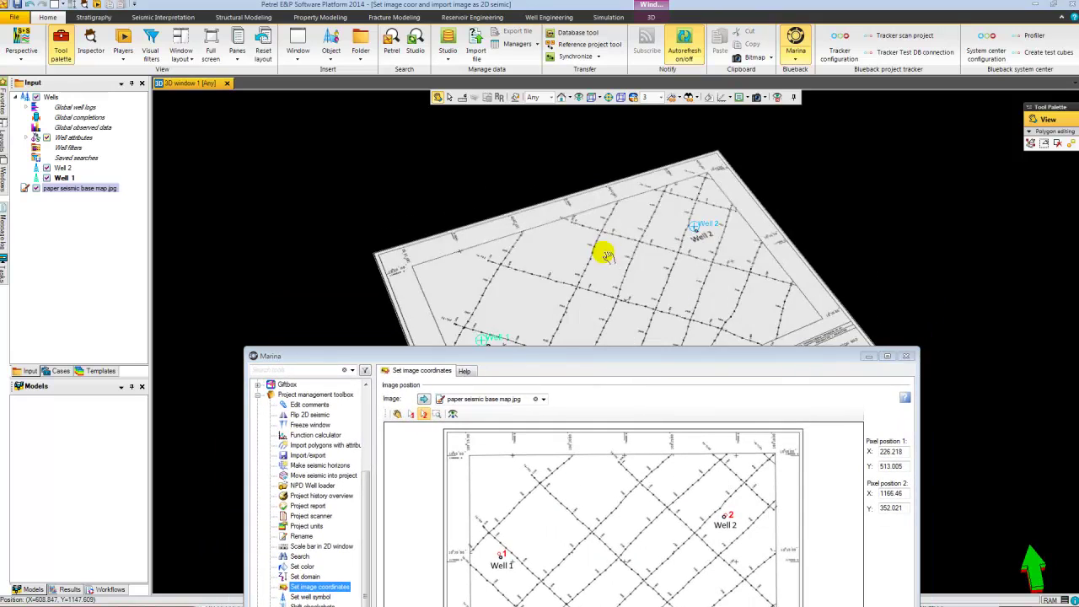
pyautogui.scroll(6, 605, 254)
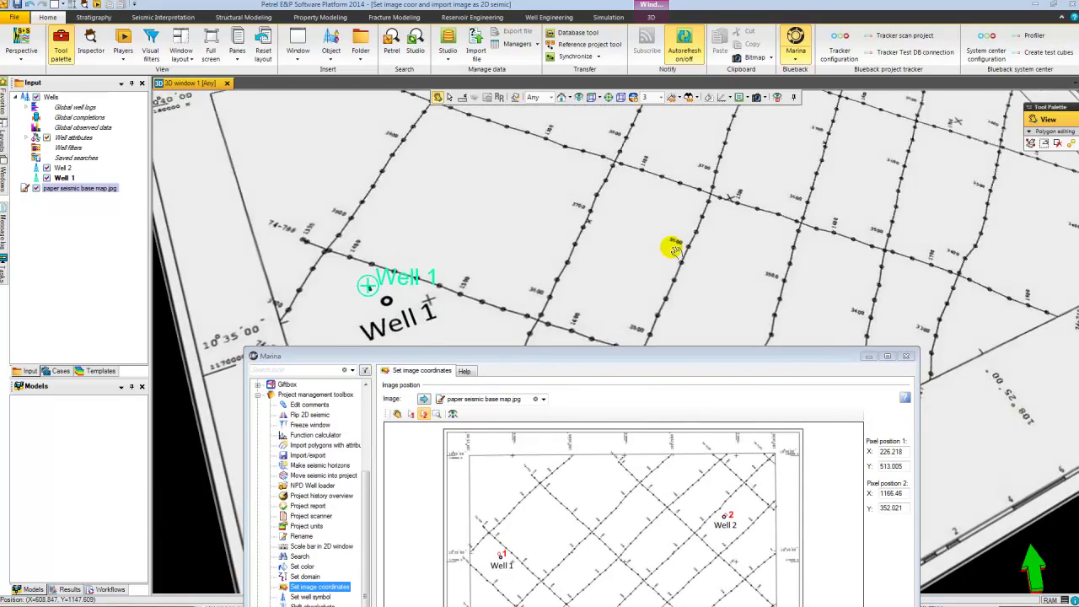
pyautogui.scroll(-6, 674, 249)
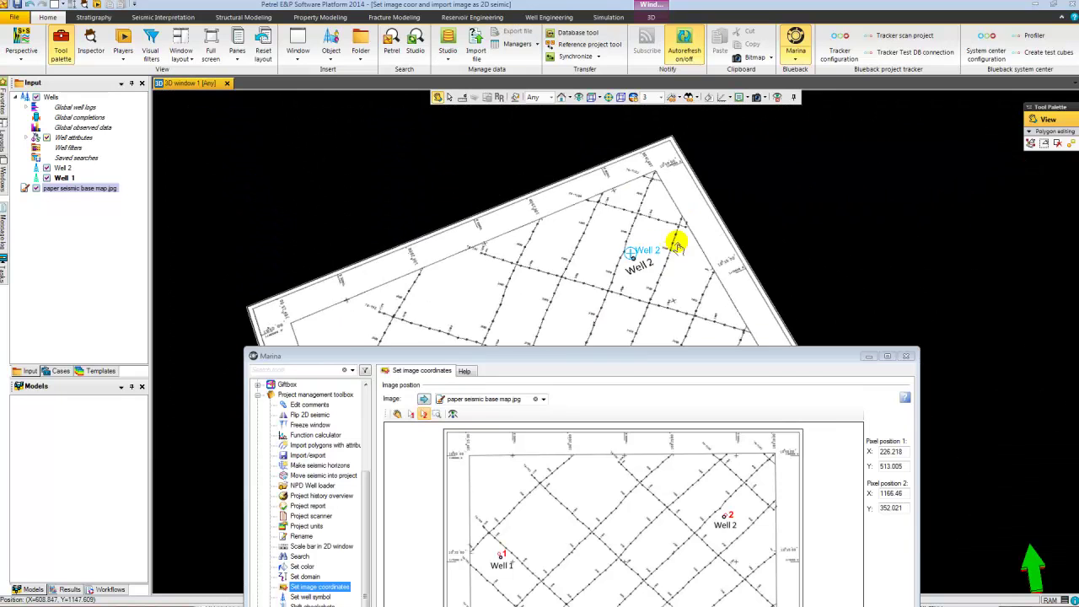
pyautogui.moveTo(677, 245); pyautogui.dragTo(845, 266)
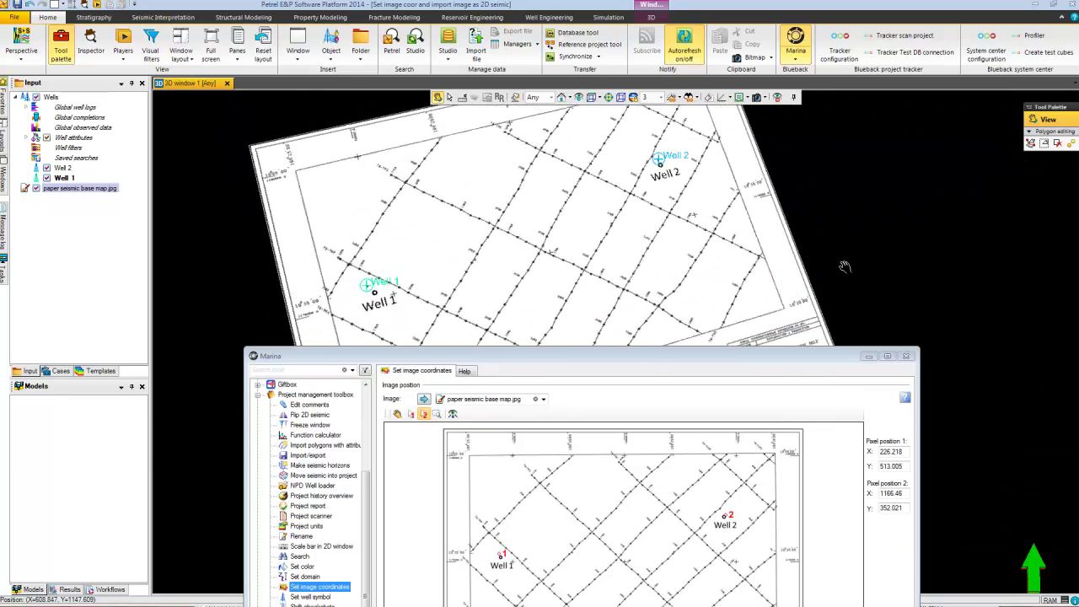
# Step: Re-pick the first image point at the centre of the enlarged Well 1 circle on the base map
pyautogui.moveTo(579, 354); pyautogui.dragTo(543, 136)
pyautogui.click(400, 199)
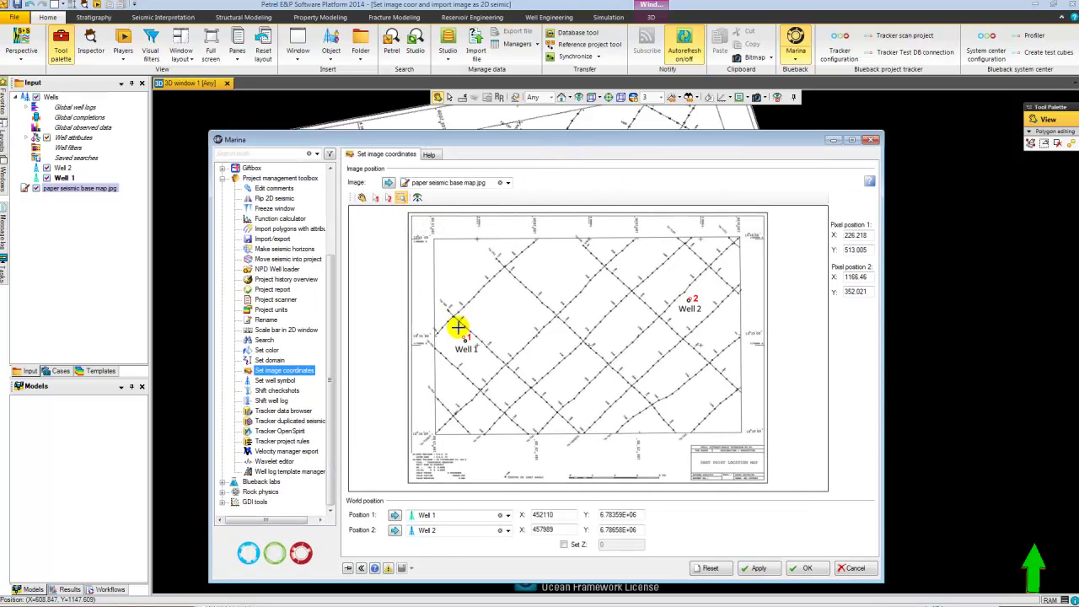
pyautogui.moveTo(462, 338); pyautogui.dragTo(493, 361)
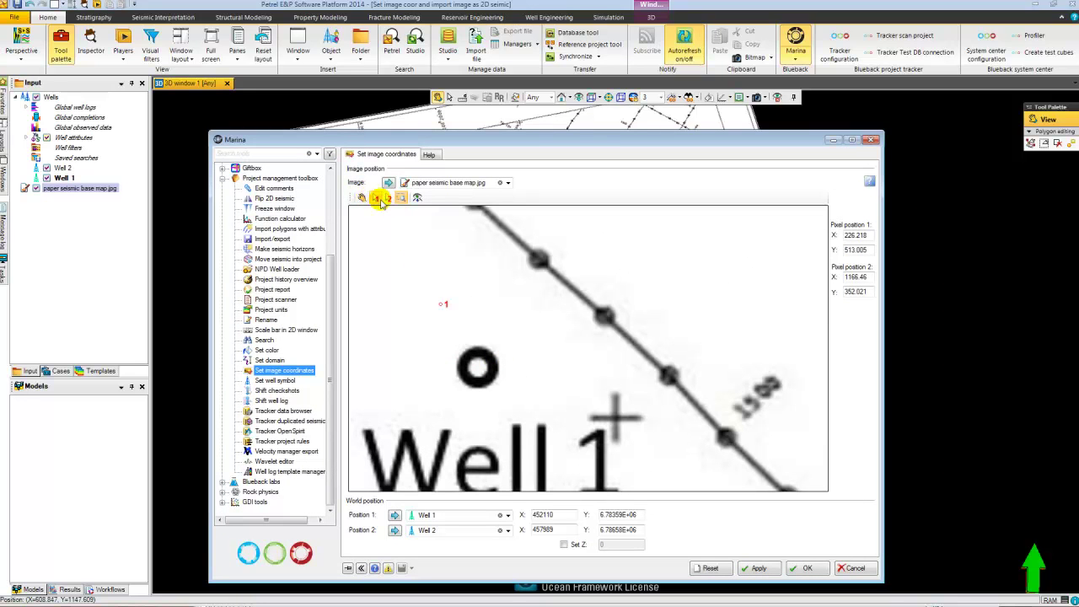
pyautogui.click(377, 199)
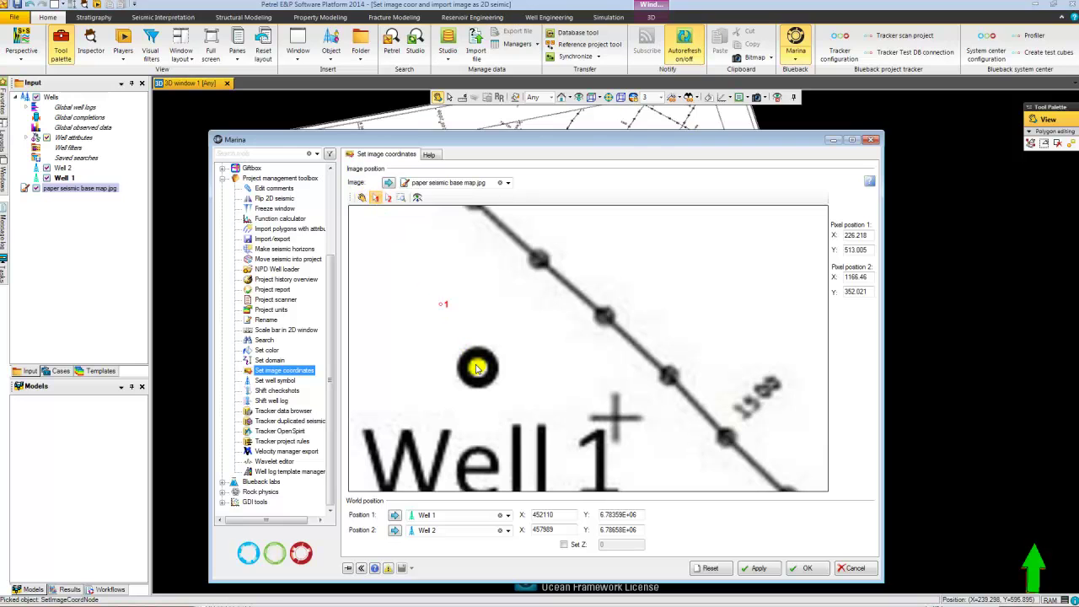
pyautogui.click(416, 197)
# Step: Re-pick the second image point at the centre of the enlarged Well 2 circle on the base map
pyautogui.click(388, 197)
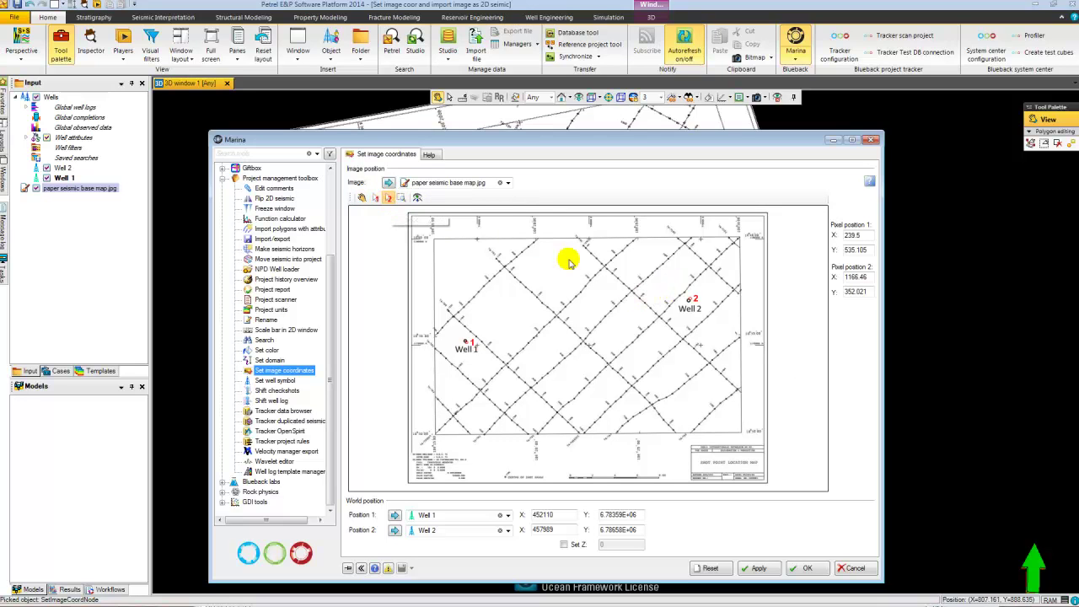
pyautogui.click(401, 198)
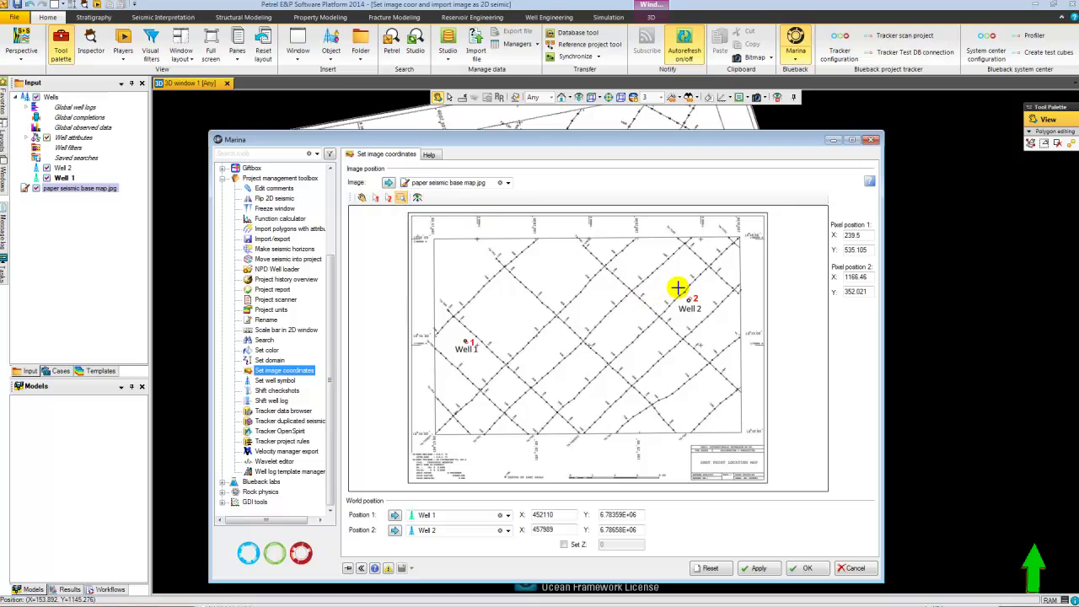
pyautogui.moveTo(679, 289); pyautogui.dragTo(711, 327)
pyautogui.click(387, 197)
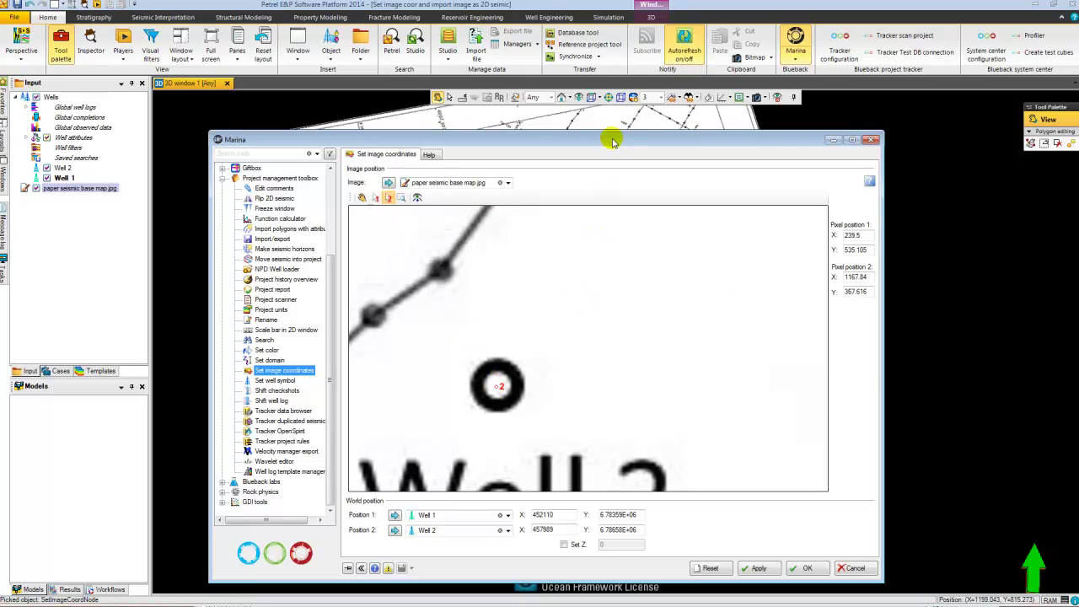
# Step: Apply the refined image coordinates and check the map's alignment with both wells in the 3D window
pyautogui.moveTo(618, 140); pyautogui.dragTo(32, 139)
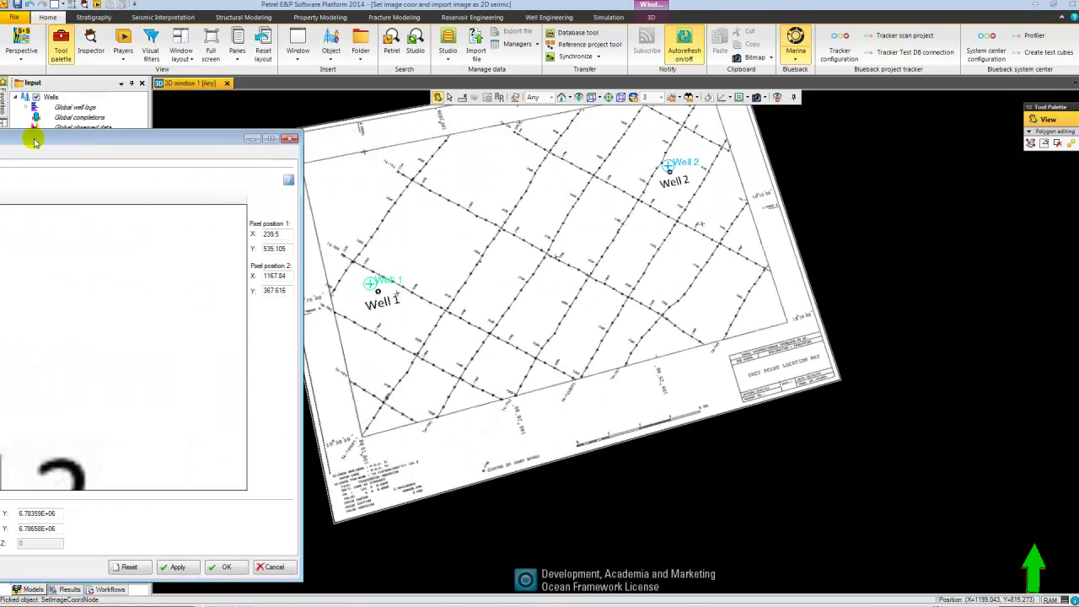
pyautogui.click(176, 567)
pyautogui.moveTo(576, 253); pyautogui.dragTo(670, 282)
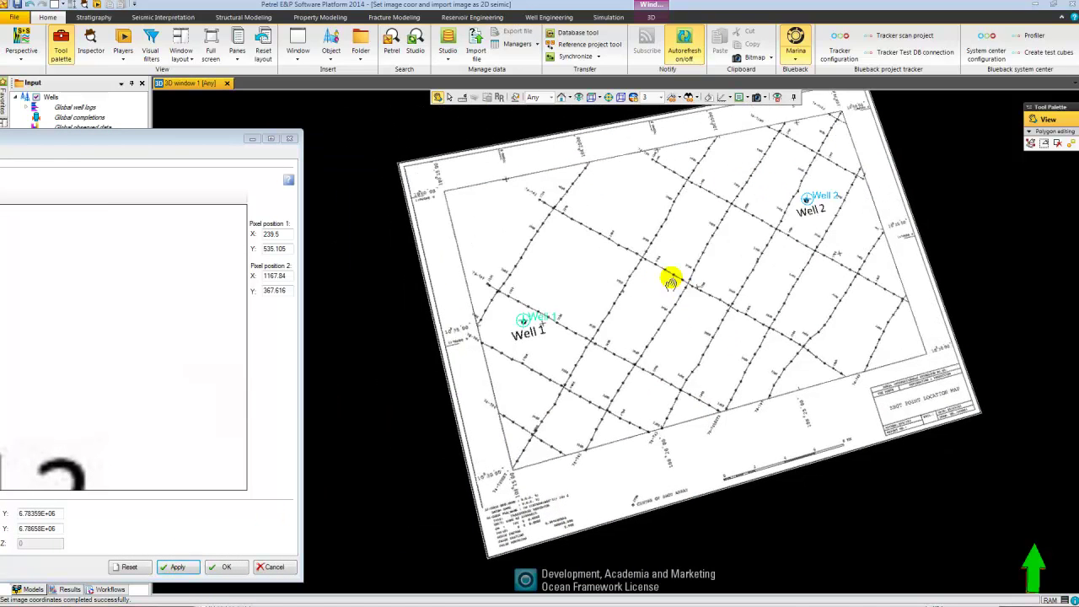
pyautogui.moveTo(165, 138); pyautogui.dragTo(610, 66)
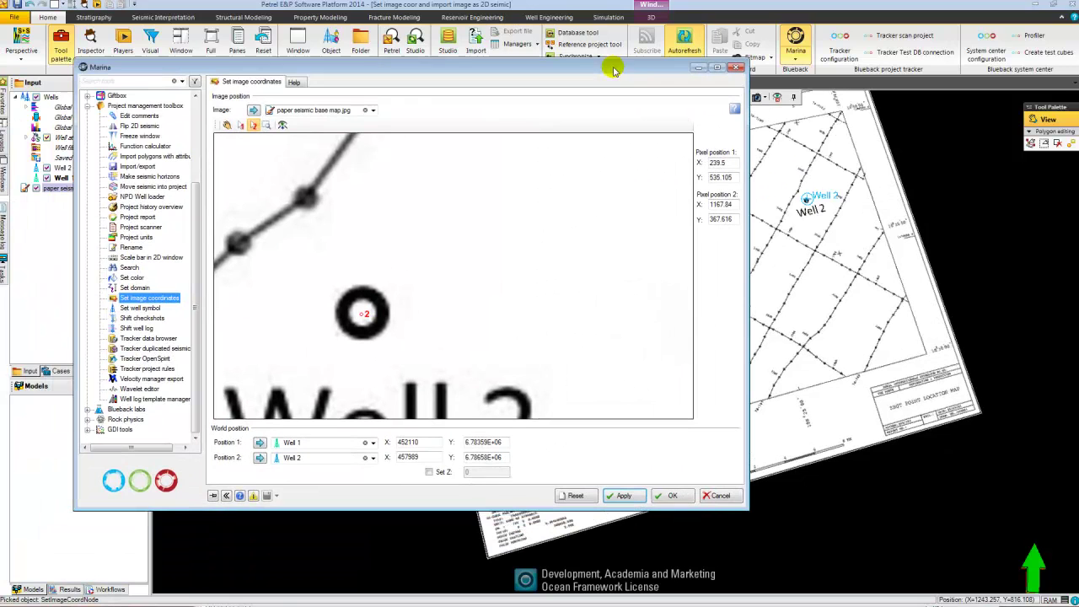
# Step: Set the base map's Z to -2000, apply it, and check the map against both wells' lower ends in 3D
pyautogui.click(444, 473)
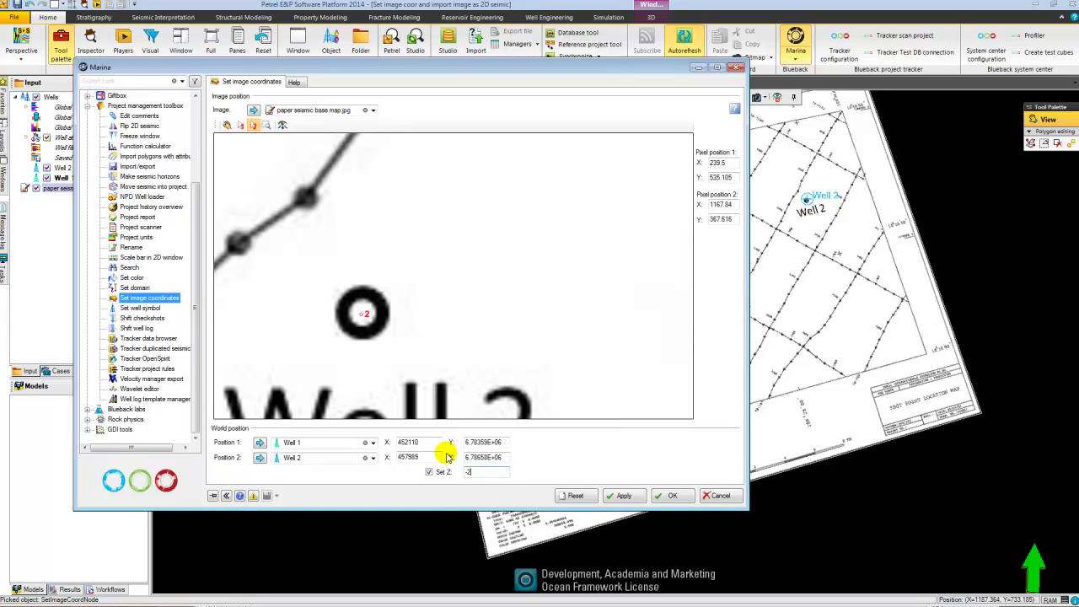
pyautogui.click(624, 494)
pyautogui.moveTo(608, 67); pyautogui.dragTo(2, 93)
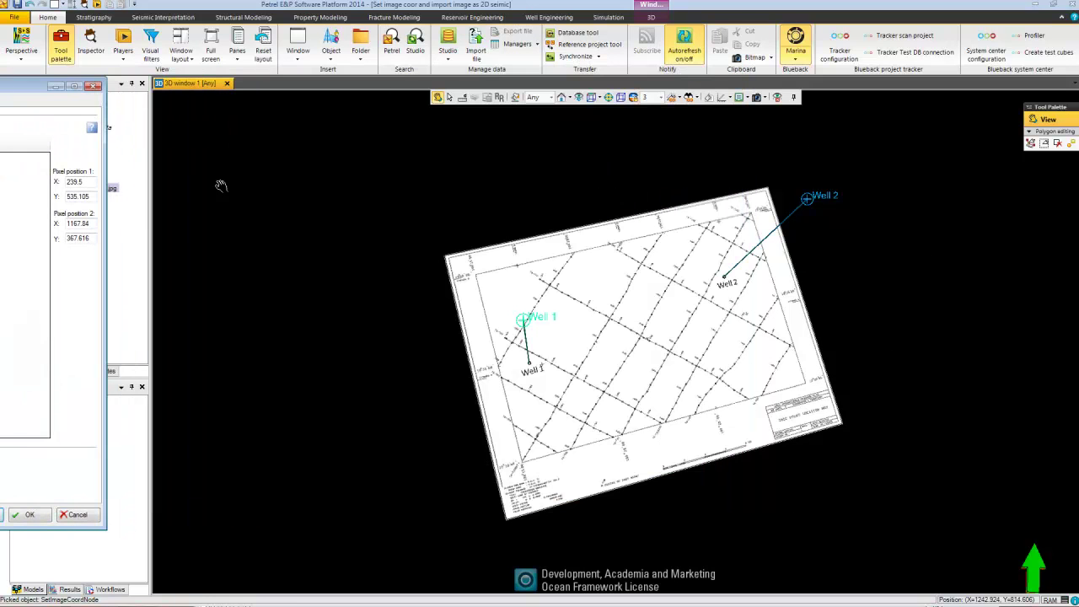
pyautogui.moveTo(633, 410); pyautogui.dragTo(595, 301)
pyautogui.click(74, 514)
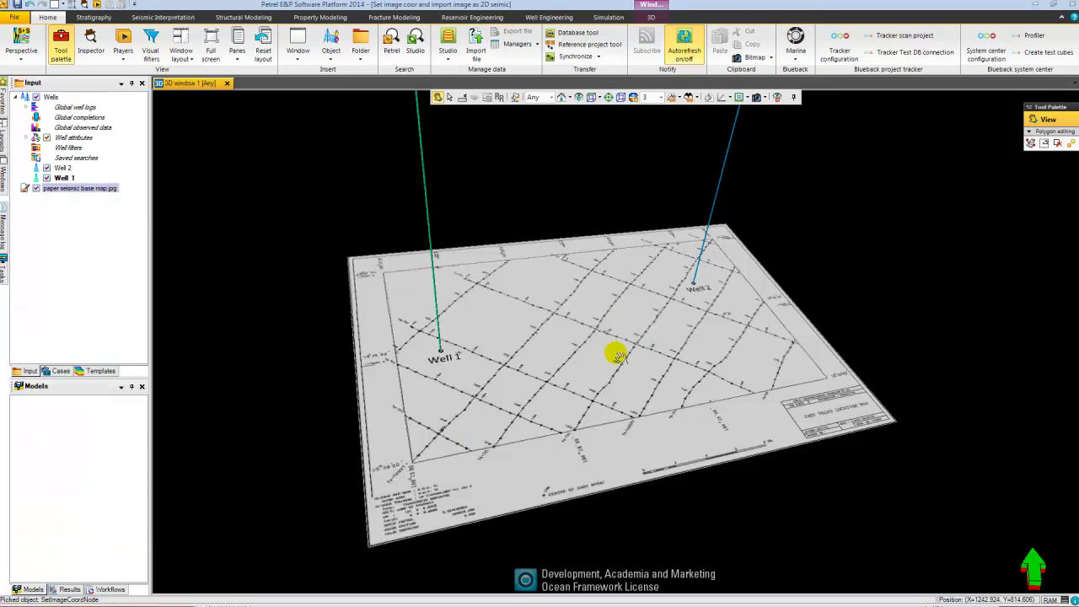
pyautogui.moveTo(646, 324); pyautogui.dragTo(506, 426)
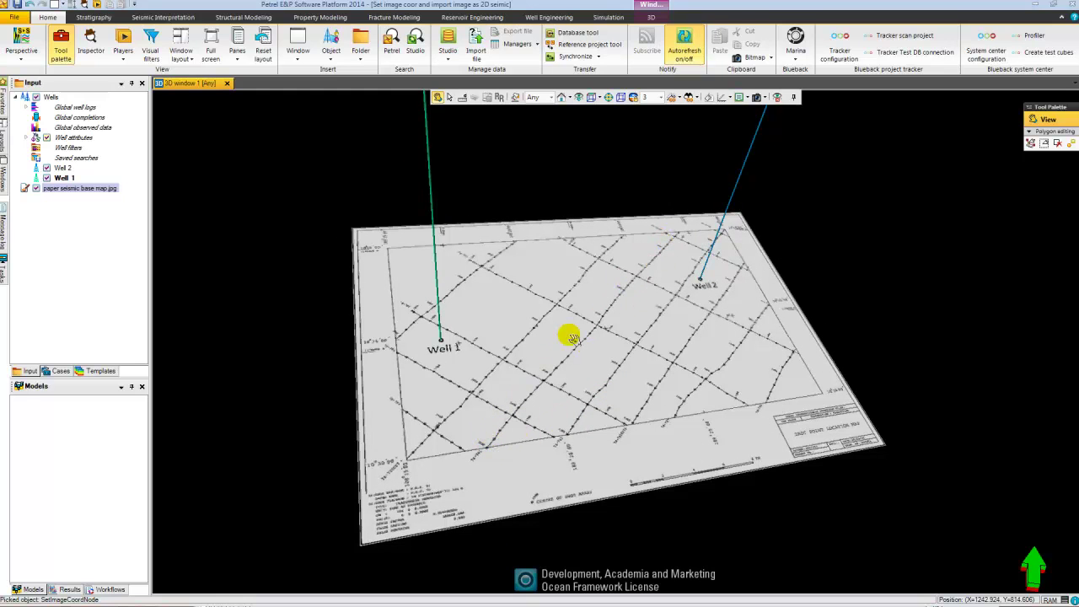
pyautogui.moveTo(691, 368); pyautogui.dragTo(653, 354)
# Step: Digitize a new open polygon along the central southwest–northeast seismic line on the base map, from its southern end to its northern end
pyautogui.moveTo(1064, 112); pyautogui.dragTo(948, 116)
pyautogui.click(940, 151)
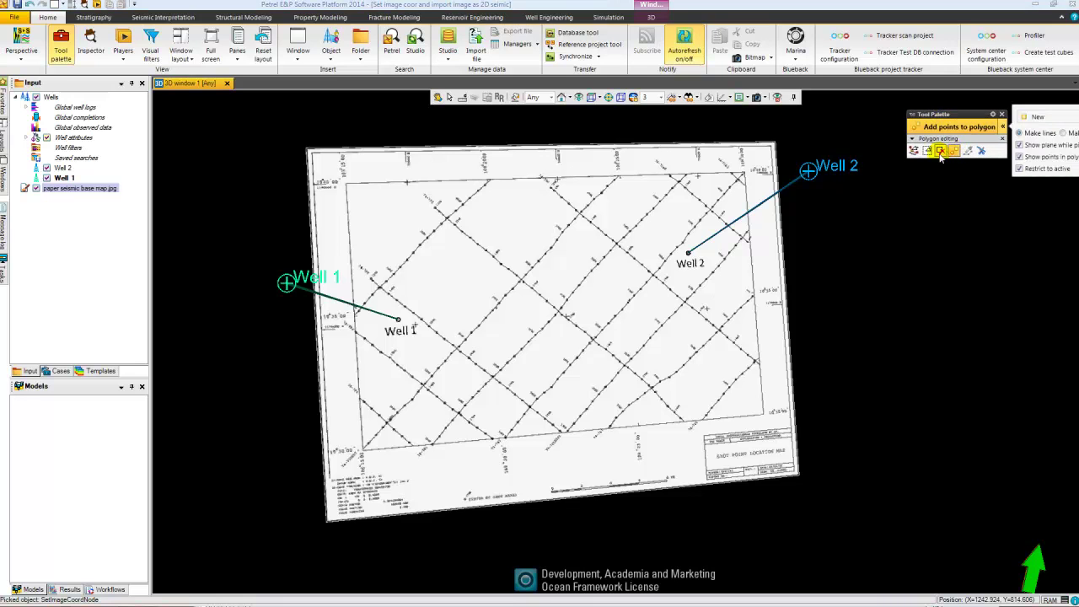
pyautogui.click(445, 432)
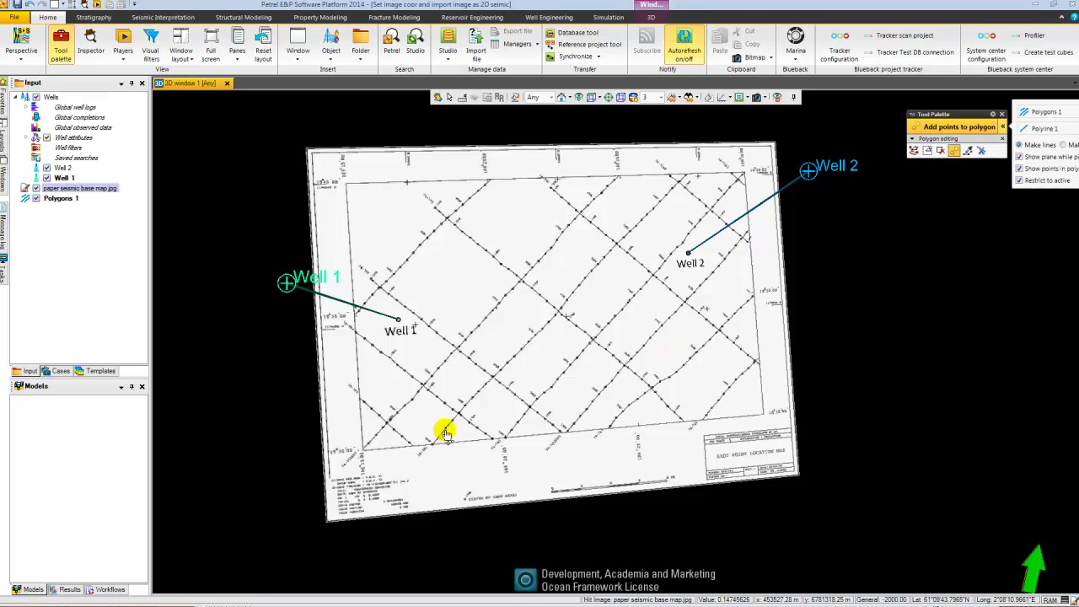
pyautogui.click(491, 376)
pyautogui.click(549, 323)
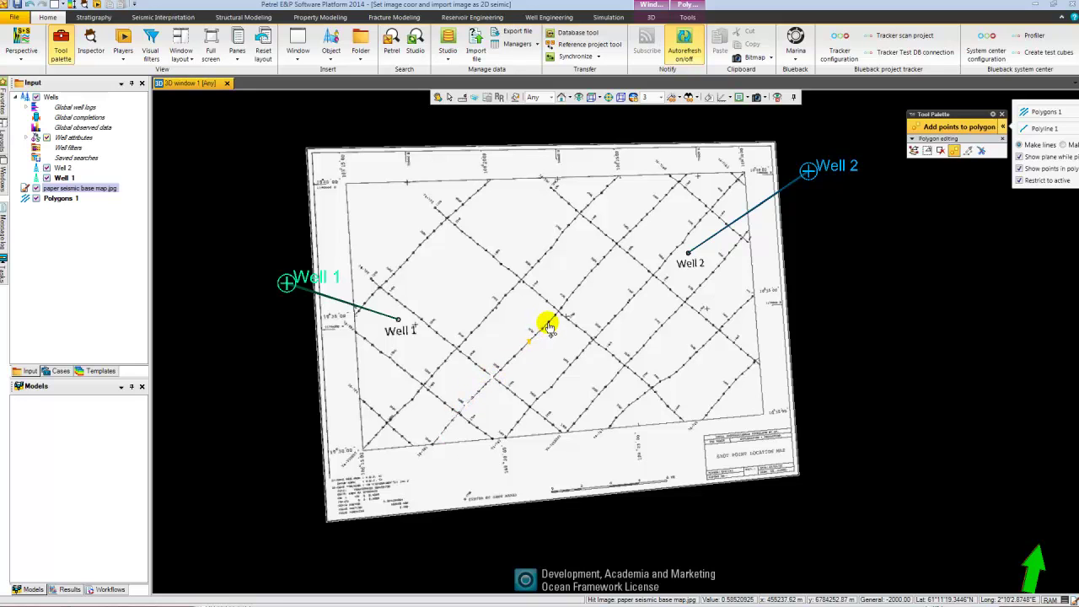
pyautogui.click(572, 293)
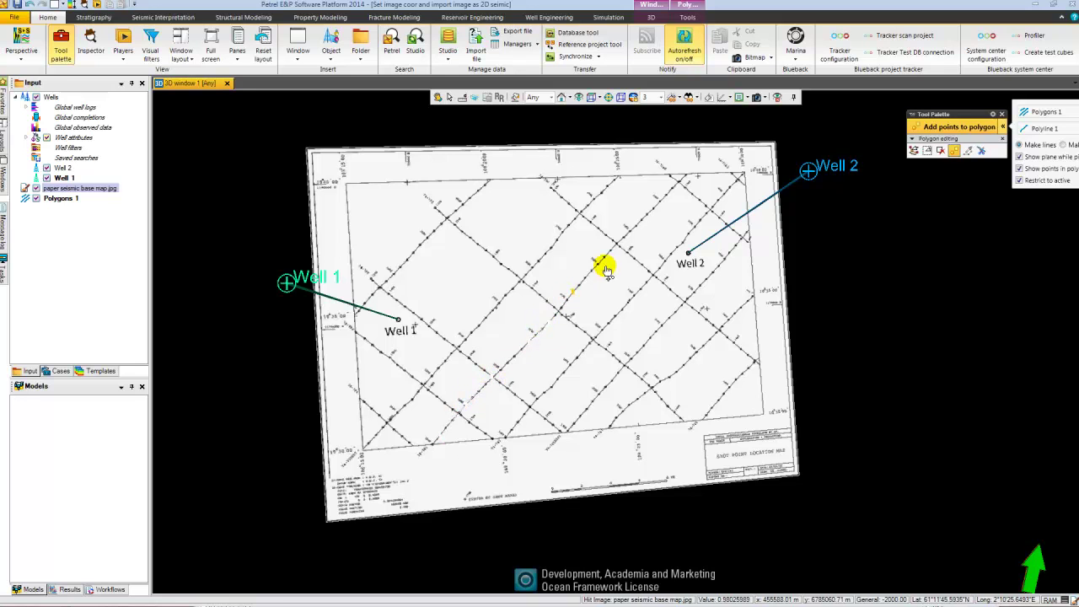
pyautogui.click(638, 223)
pyautogui.click(665, 197)
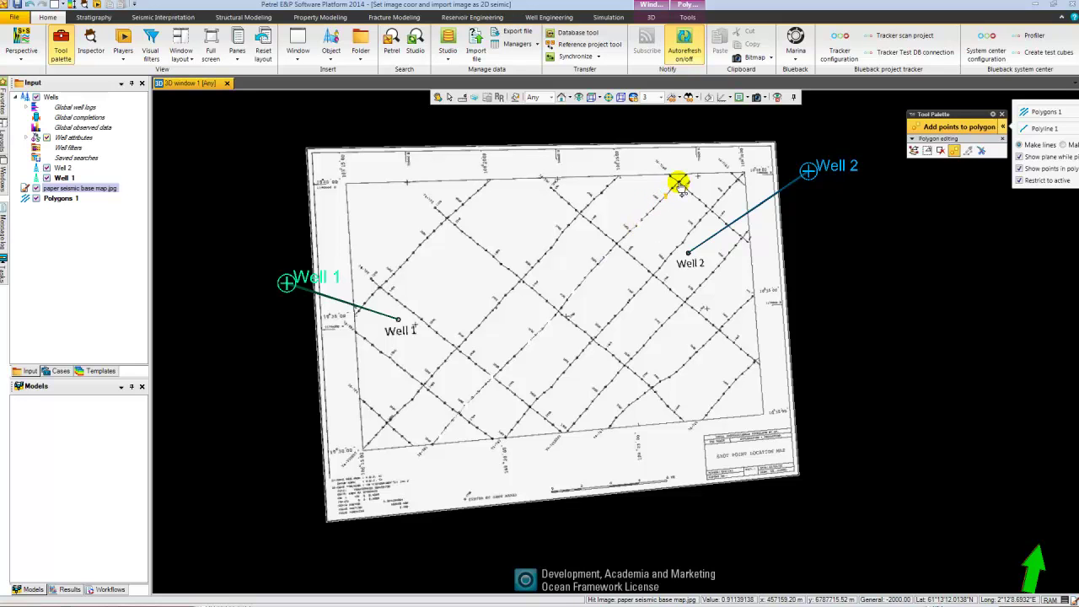
pyautogui.doubleClick(677, 180)
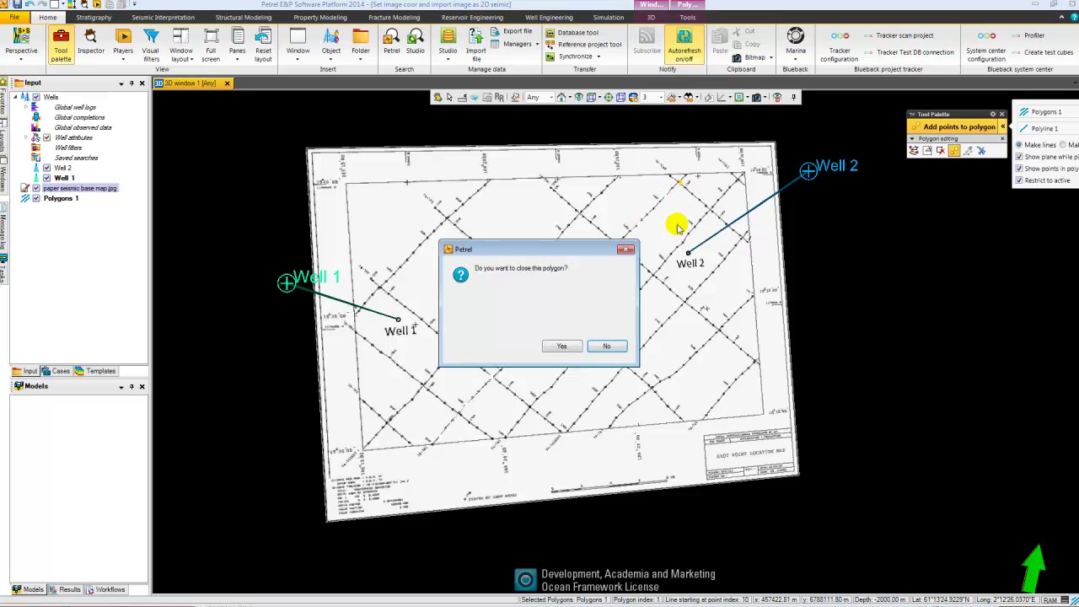
pyautogui.click(622, 347)
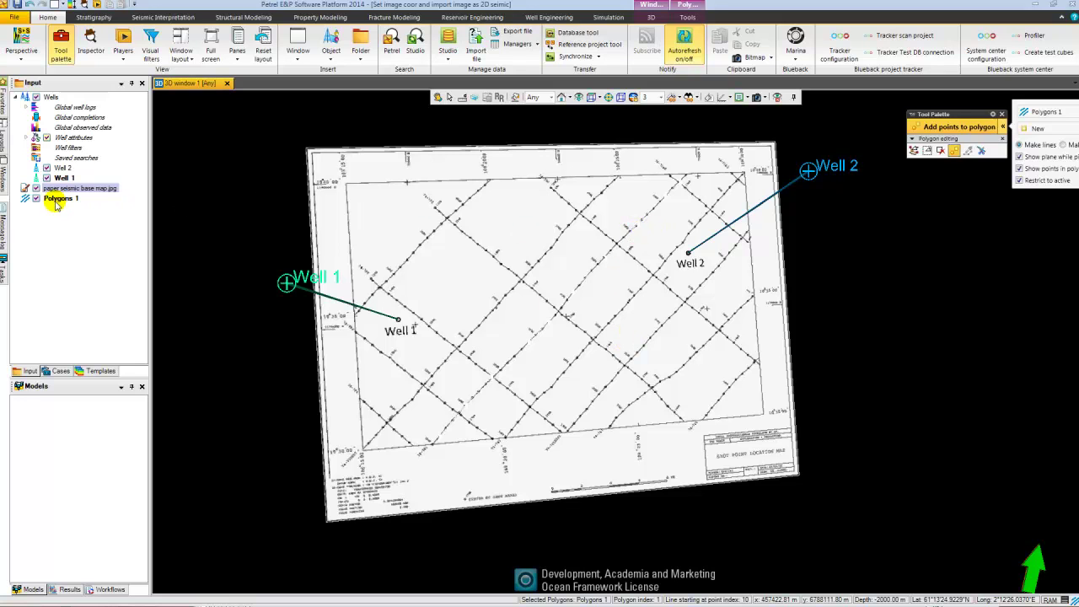
# Step: Import paper_seismic_section.bmp as an image file loaded as 2D seismic along Polygons 1, in depth from 0 to -2500 m
pyautogui.rightClick(65, 229)
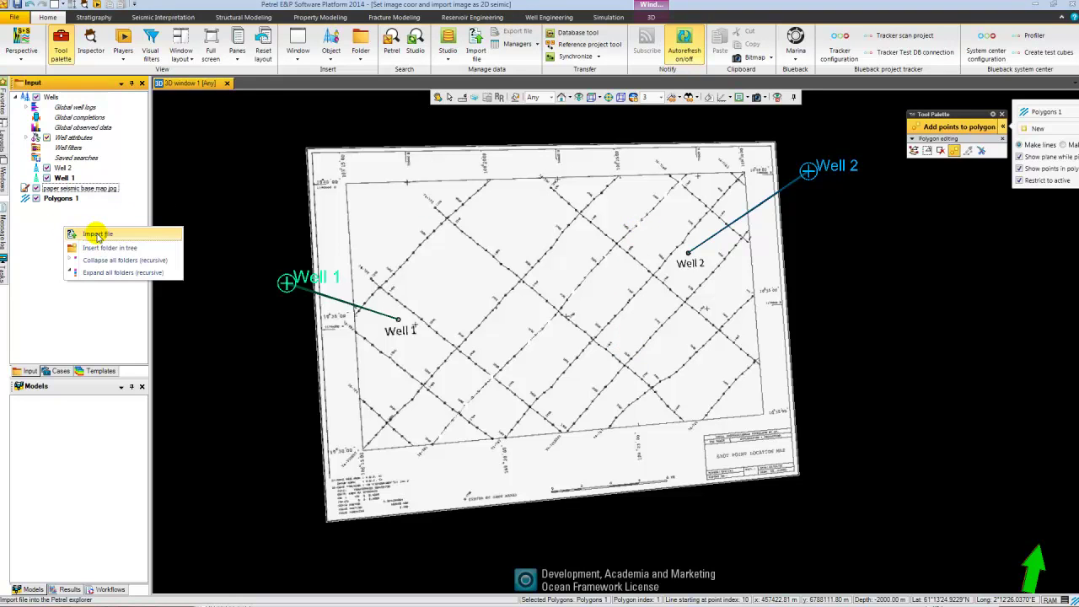
pyautogui.click(97, 236)
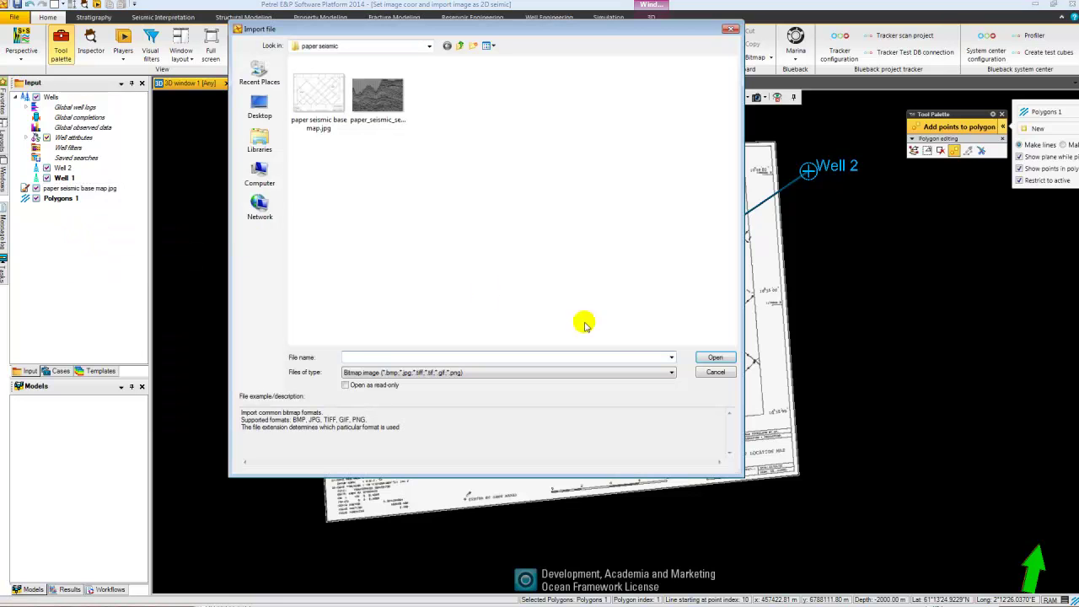
pyautogui.click(672, 372)
pyautogui.moveTo(671, 399); pyautogui.dragTo(674, 466)
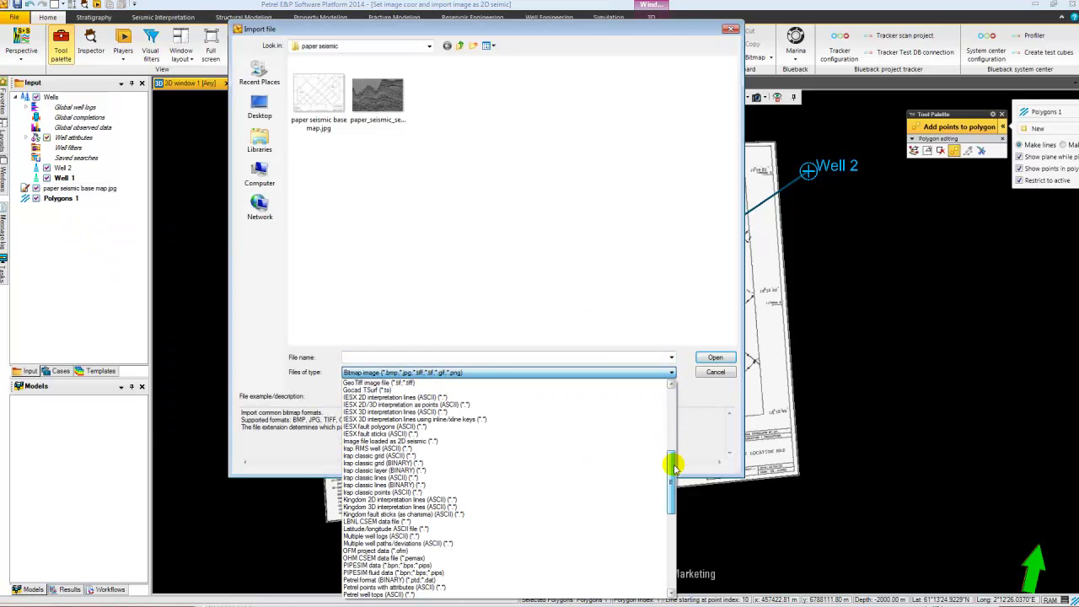
pyautogui.click(472, 444)
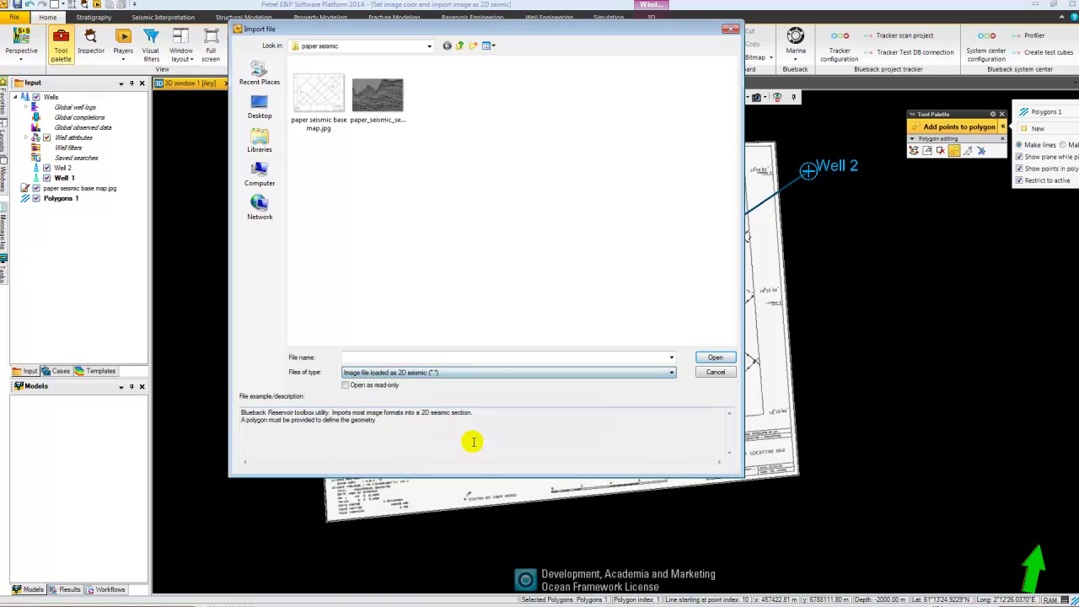
pyautogui.click(385, 97)
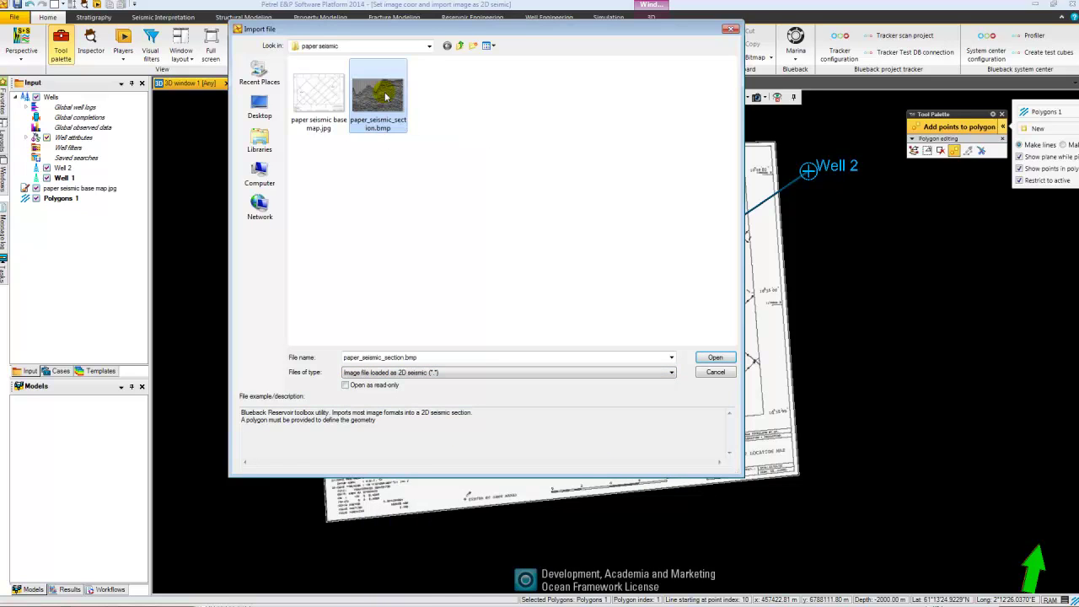
pyautogui.click(714, 358)
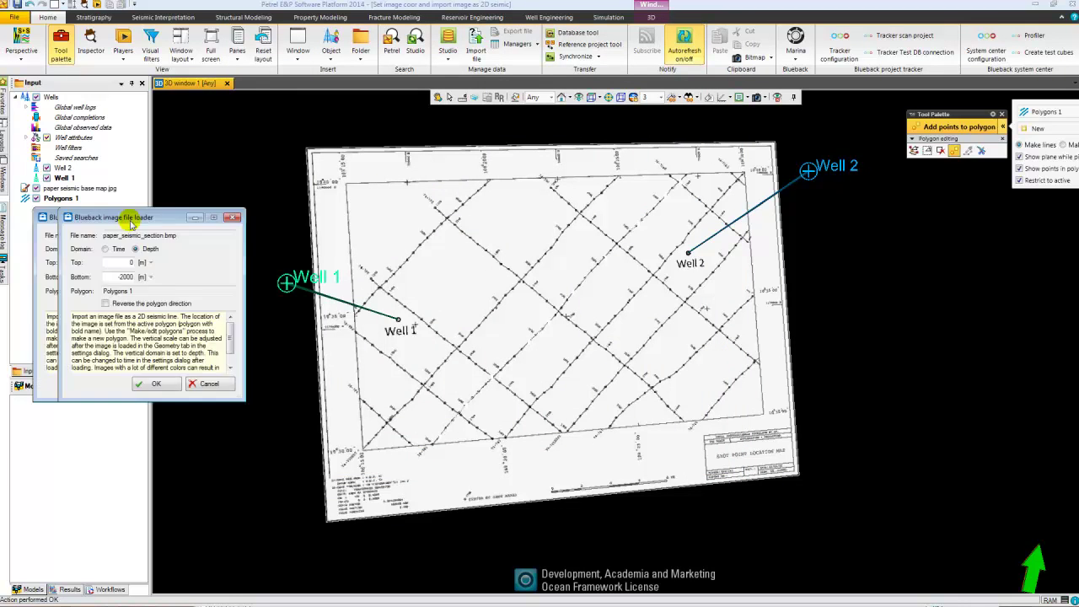
pyautogui.moveTo(104, 217); pyautogui.dragTo(479, 180)
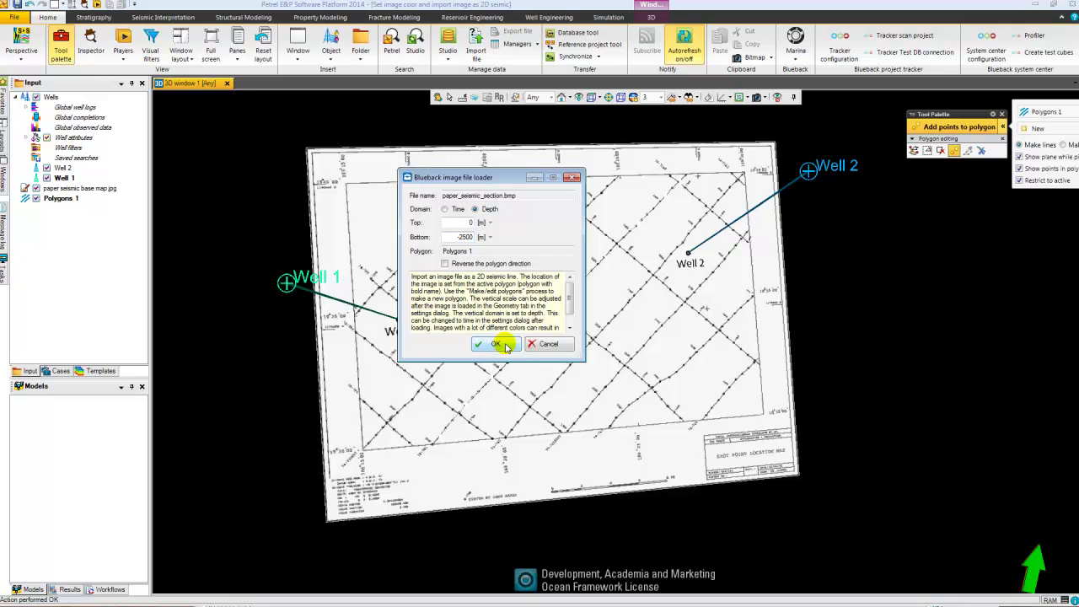
pyautogui.click(499, 344)
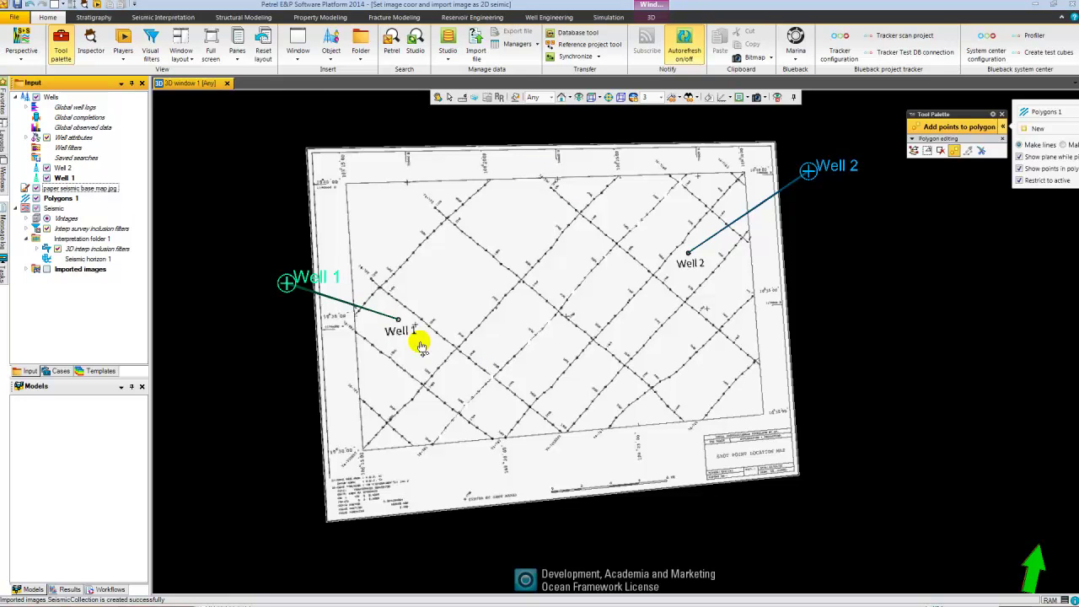
# Step: Stop polygon editing and display the imported paper_seismic_section above the base map in 3D
pyautogui.press('Escape')
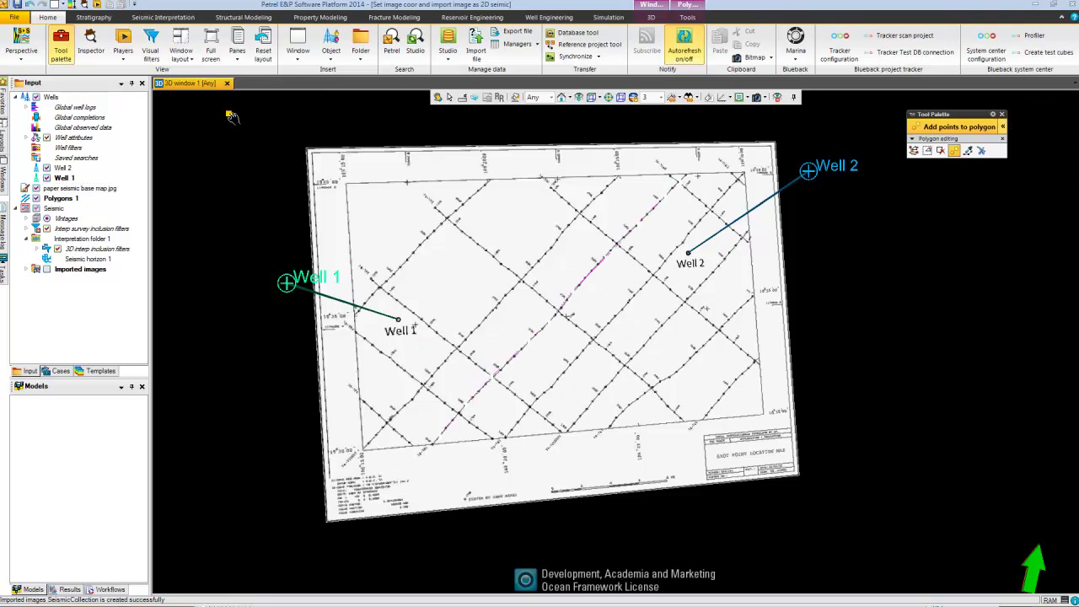
pyautogui.moveTo(419, 412); pyautogui.dragTo(631, 255)
pyautogui.scroll(-3, 631, 241)
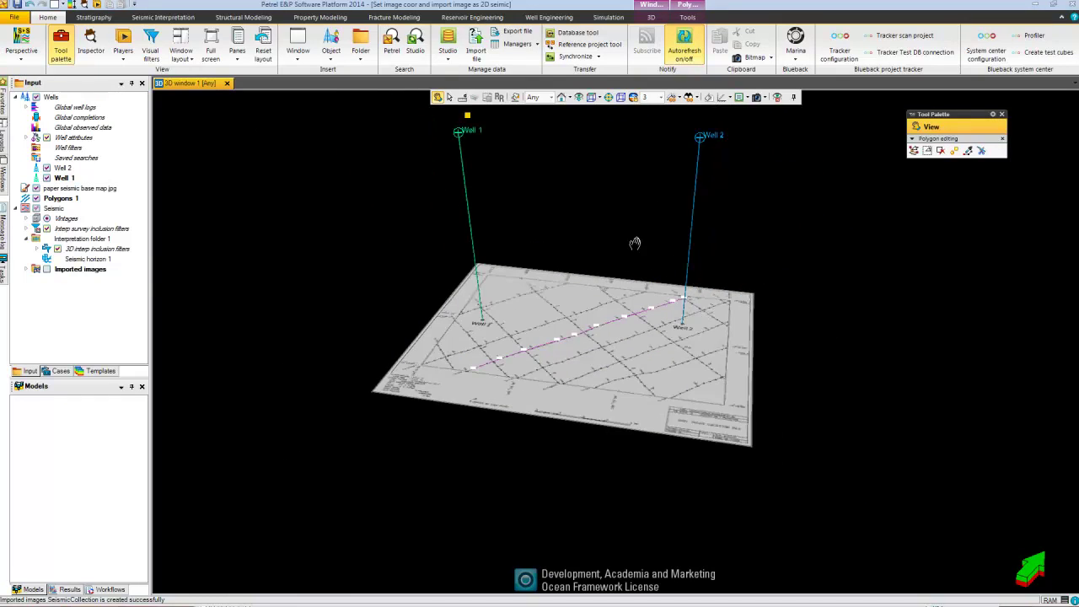
pyautogui.click(26, 269)
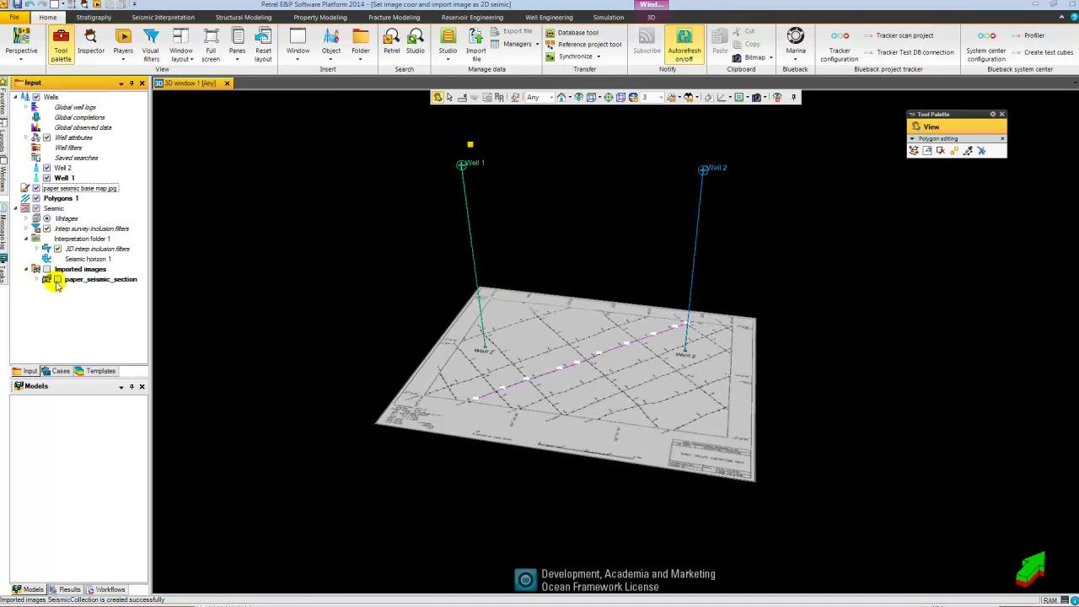
pyautogui.click(58, 279)
pyautogui.moveTo(638, 332); pyautogui.dragTo(584, 409)
pyautogui.moveTo(612, 354); pyautogui.dragTo(525, 409)
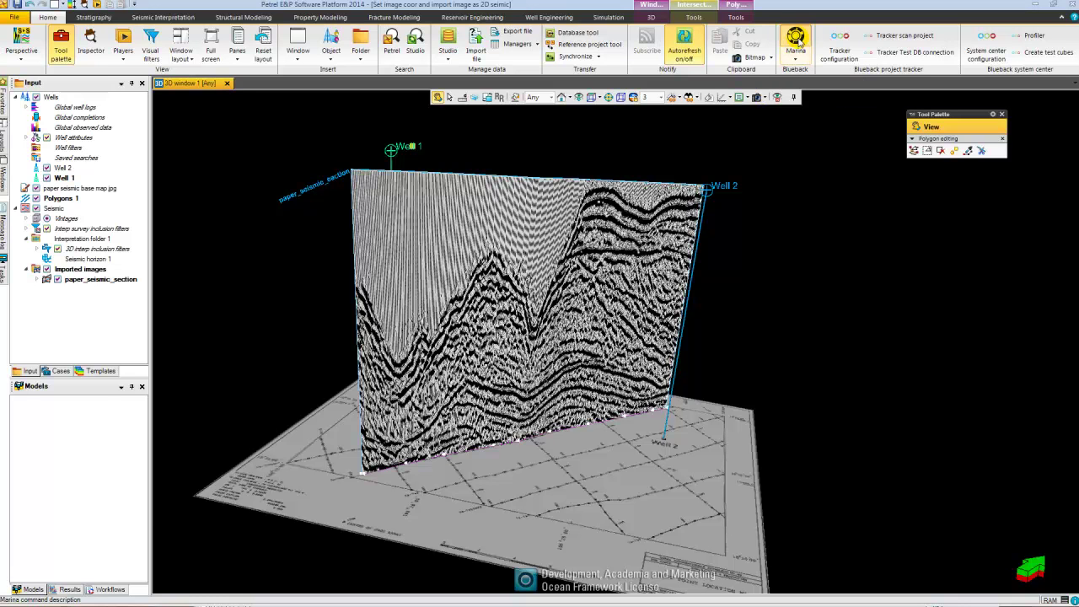
# Step: Flip paper_seismic_section horizontally with Flip 2D seismic, including its CDPs and shot points
pyautogui.click(796, 40)
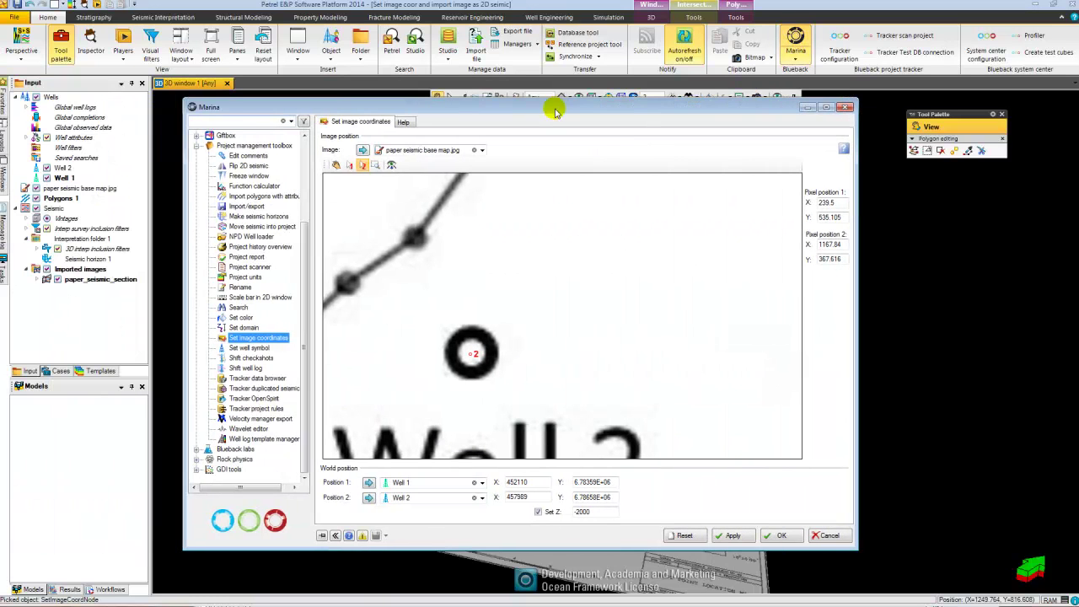
pyautogui.scroll(1, 305, 315)
pyautogui.scroll(7, 305, 314)
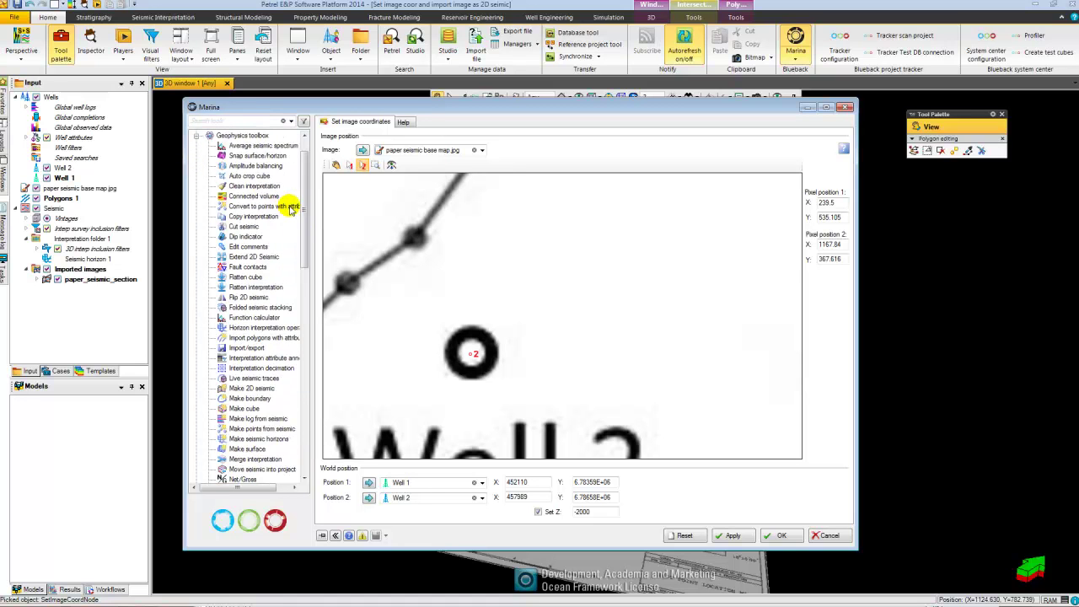
pyautogui.click(241, 299)
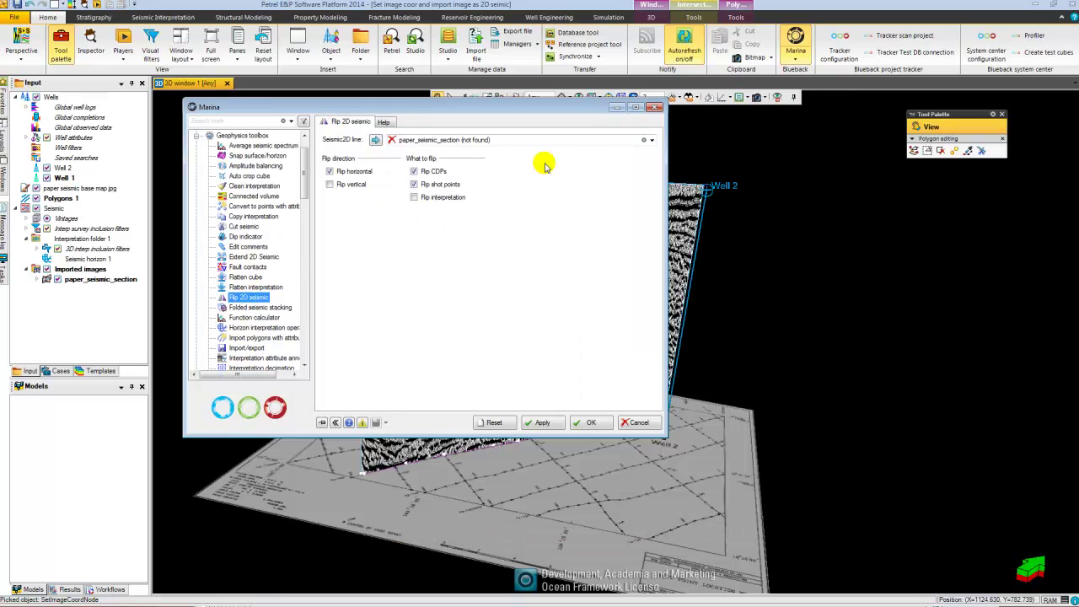
pyautogui.click(652, 141)
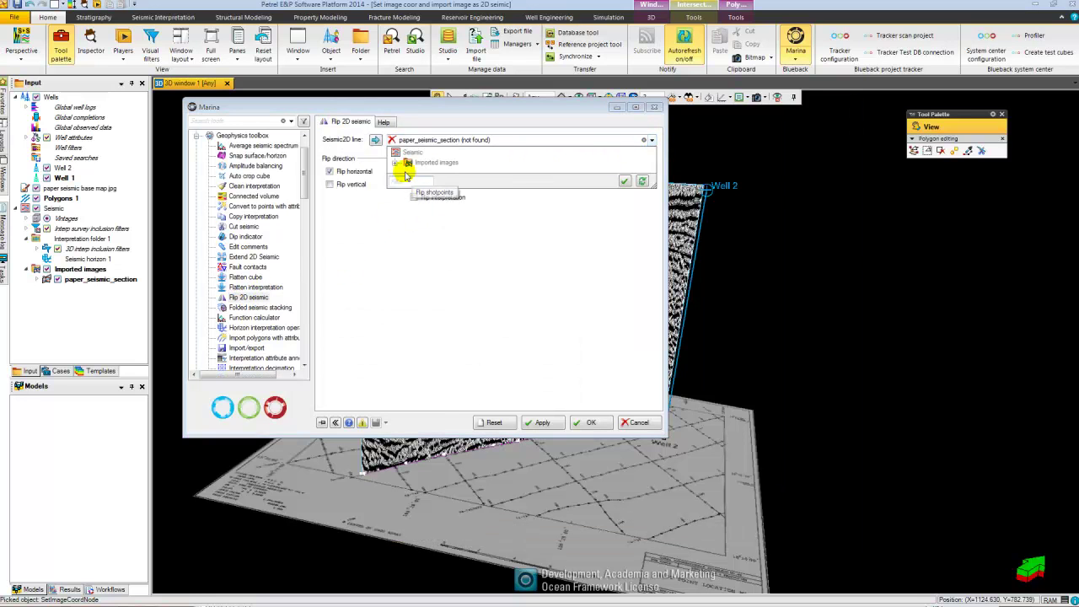
pyautogui.click(451, 172)
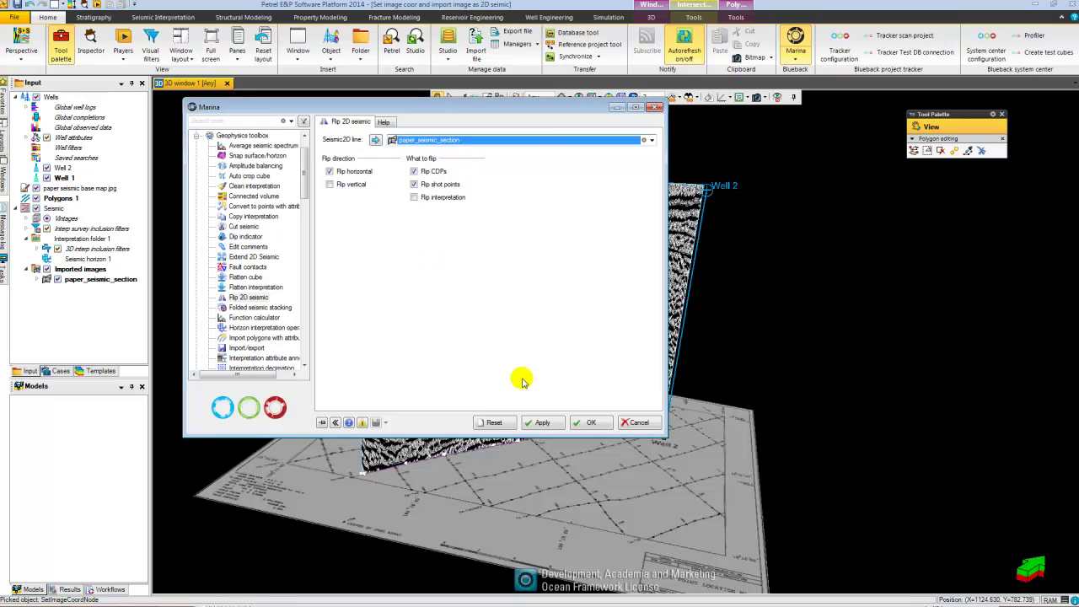
pyautogui.click(589, 422)
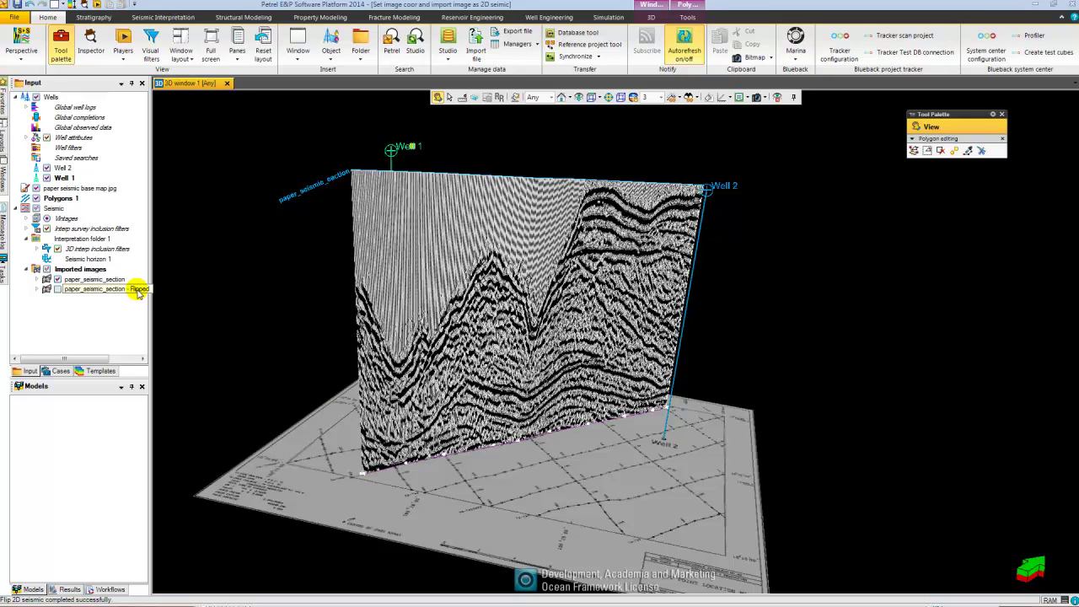
# Step: Display the flipped seismic section in 3D in place of the original and inspect its orientation
pyautogui.click(57, 289)
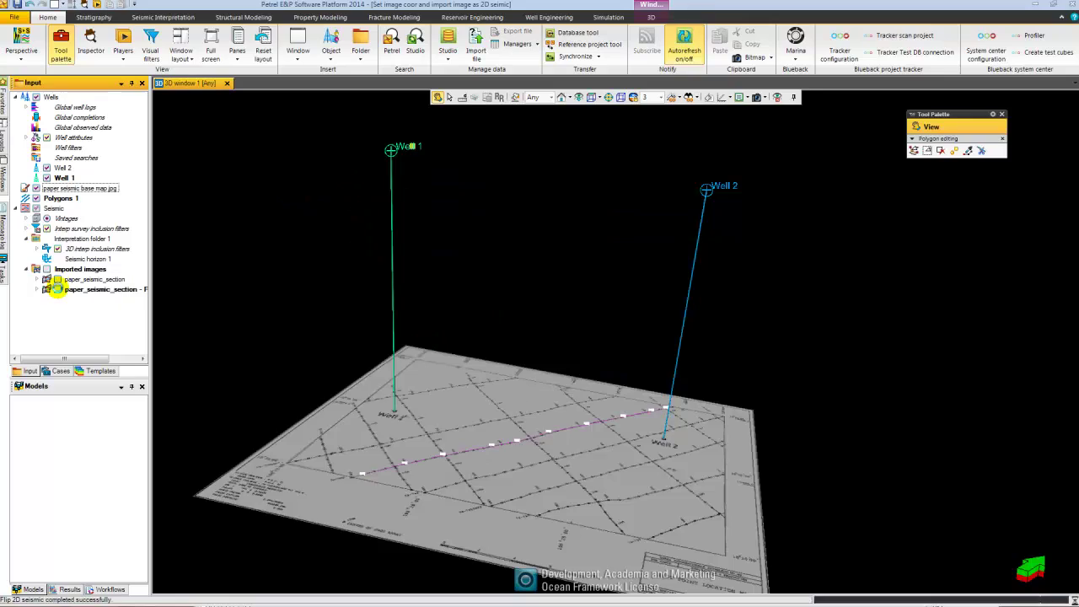
pyautogui.click(57, 289)
pyautogui.moveTo(354, 311); pyautogui.dragTo(281, 313)
# Step: Create an interpretation window for the flipped seismic section and bring its deeper part into view
pyautogui.rightClick(104, 290)
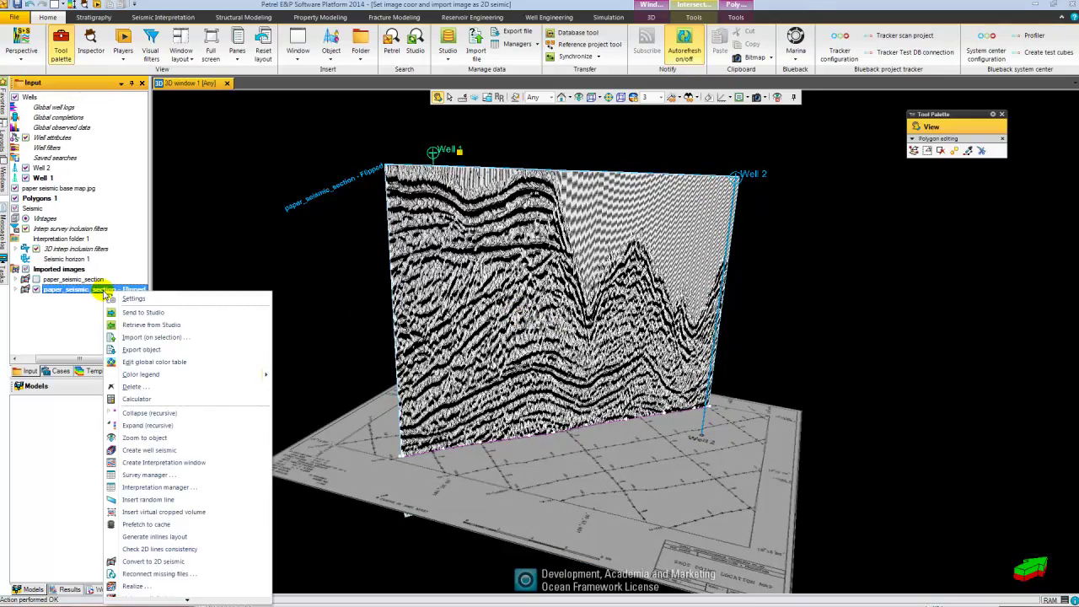
pyautogui.click(155, 462)
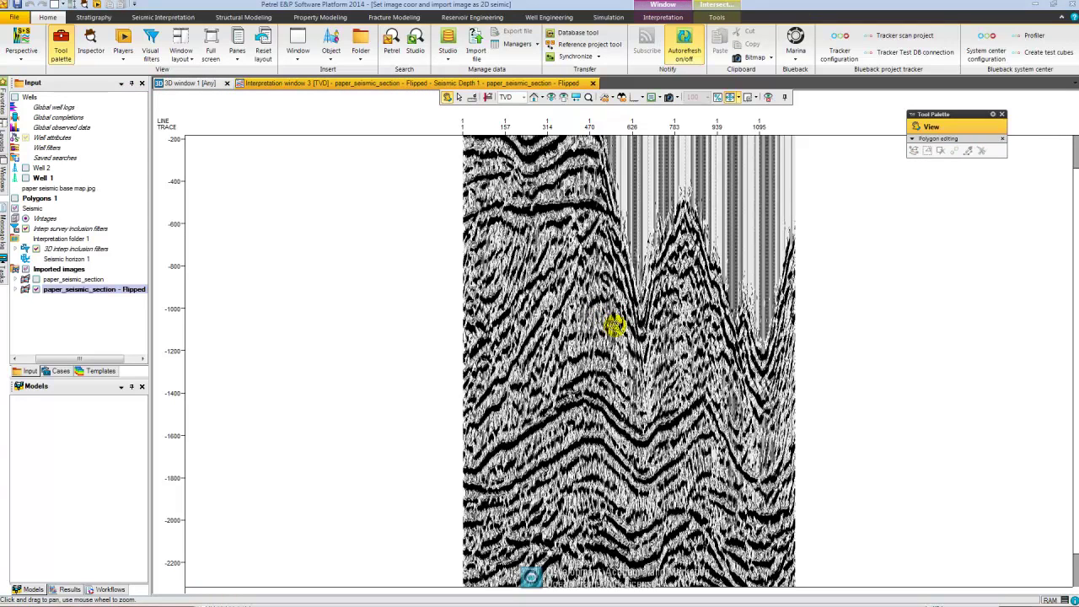
pyautogui.moveTo(624, 406); pyautogui.dragTo(608, 339)
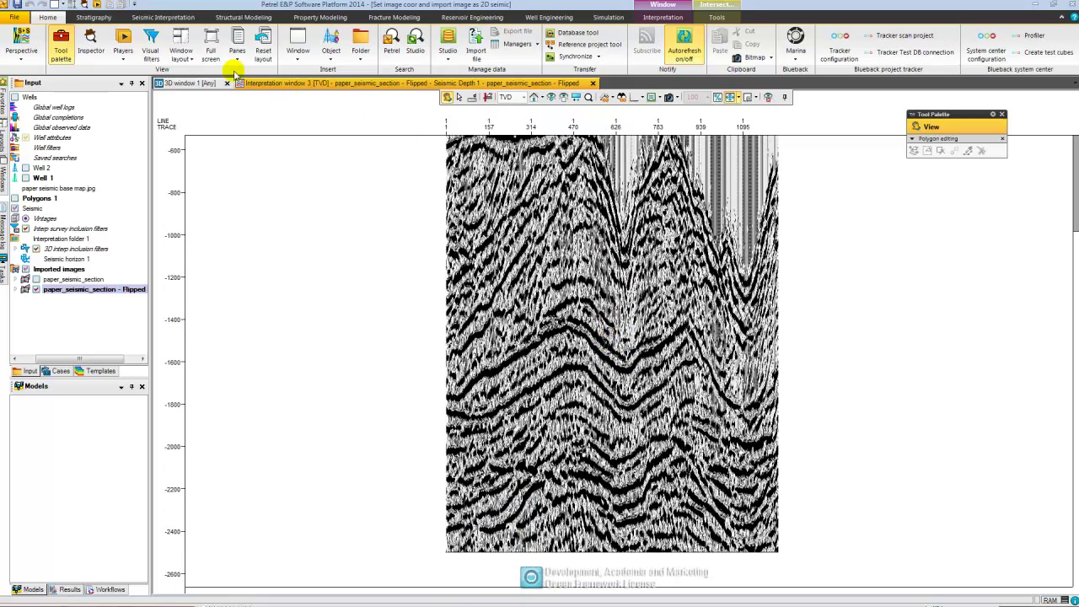
# Step: Manually interpret Seismic horizon 1 on the flipped section, following the strong reflector from about -1780 depth at trace 1 to about trace 880
pyautogui.click(162, 17)
pyautogui.click(287, 44)
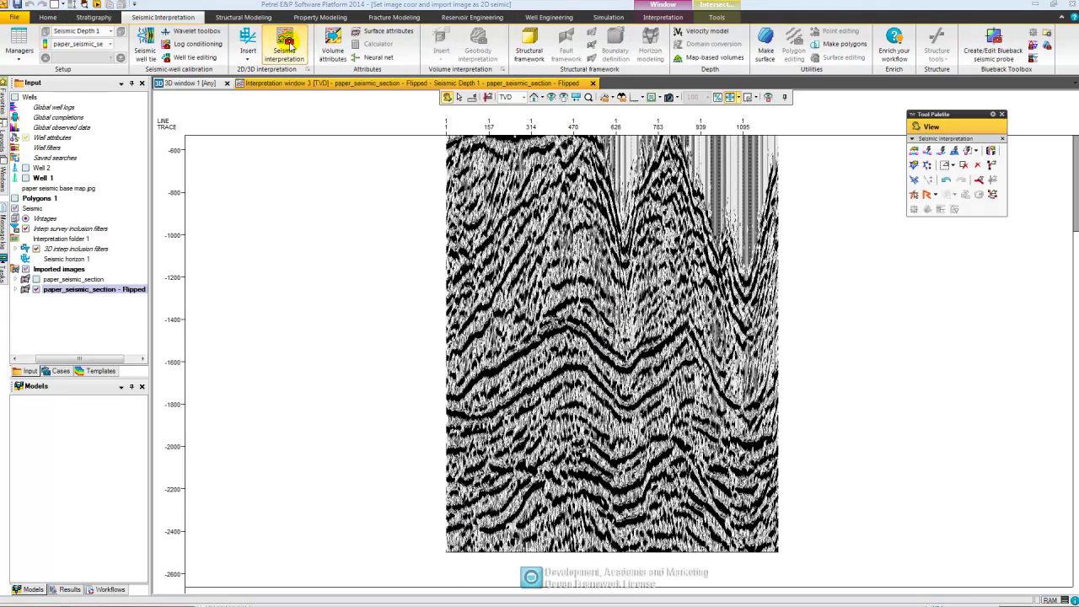
pyautogui.click(71, 259)
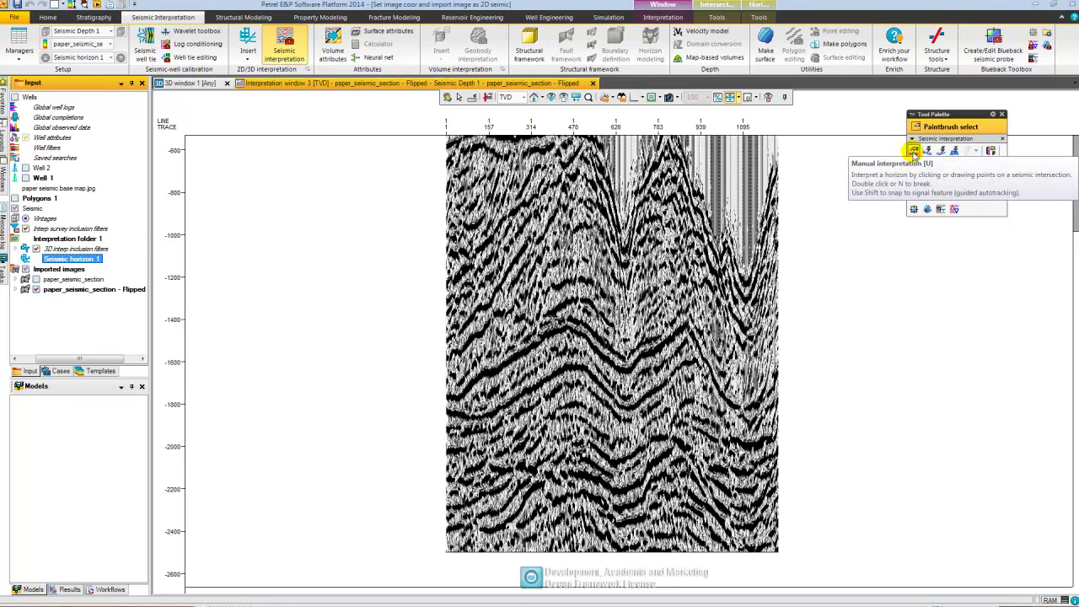
pyautogui.click(913, 150)
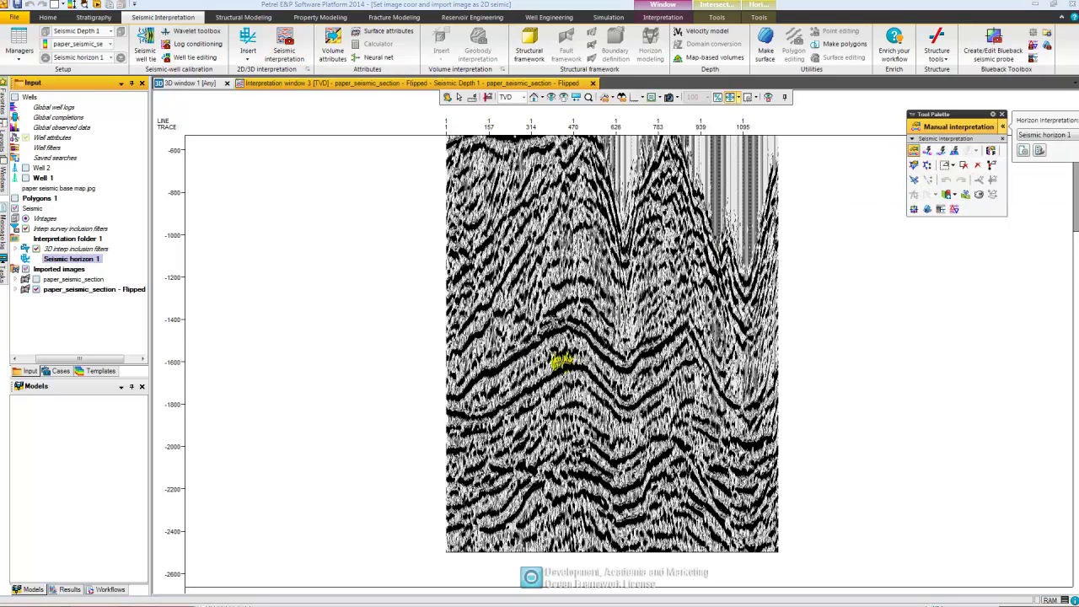
pyautogui.click(448, 397)
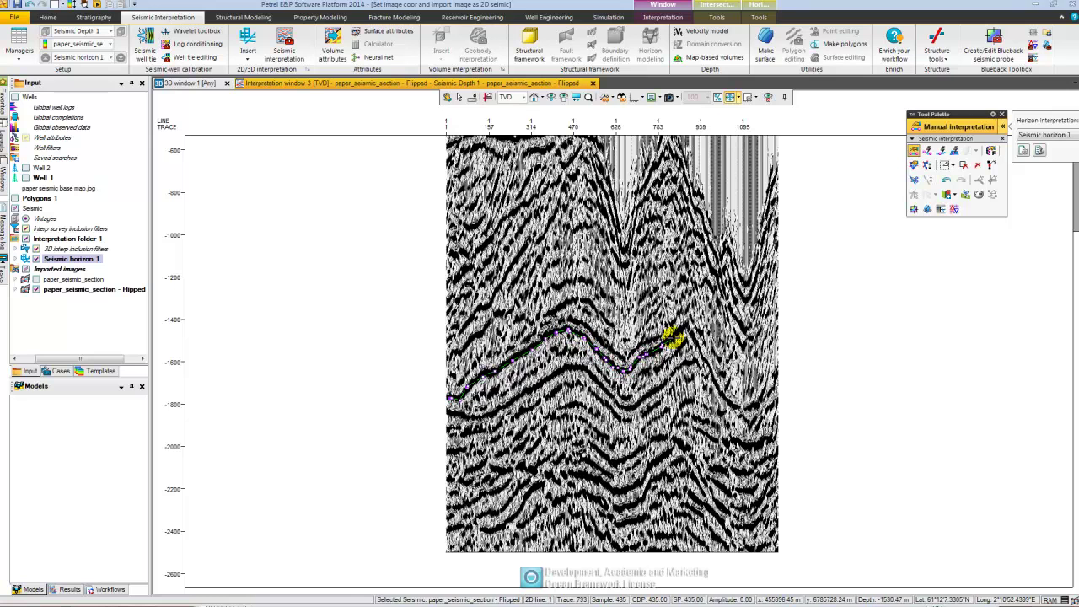
pyautogui.click(685, 325)
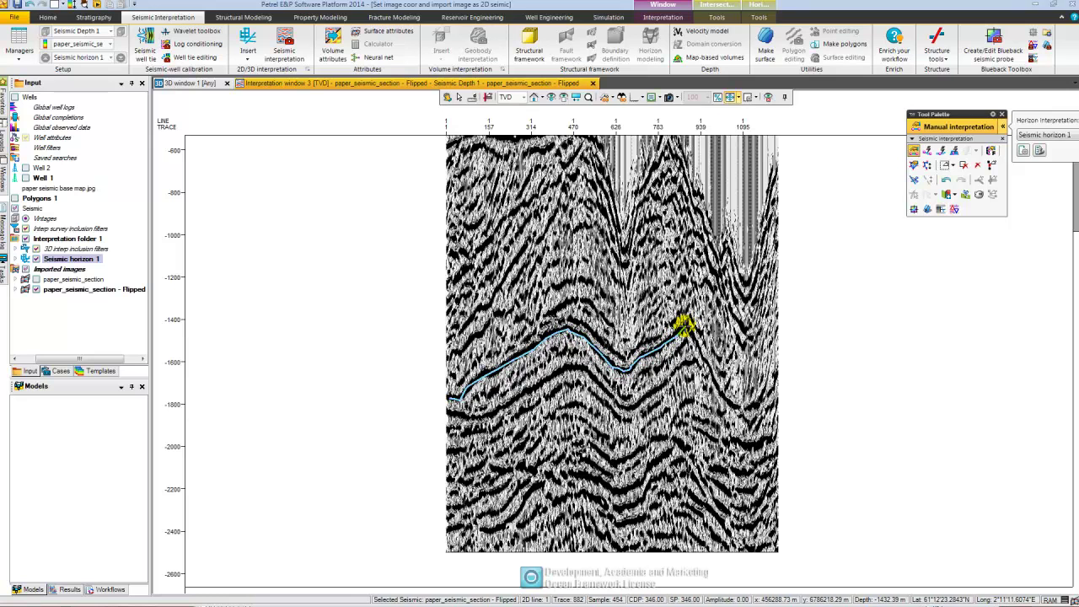
# Step: Display Seismic horizon 1 on the flipped section in the 3D window and inspect it against the base map from several angles
pyautogui.click(200, 83)
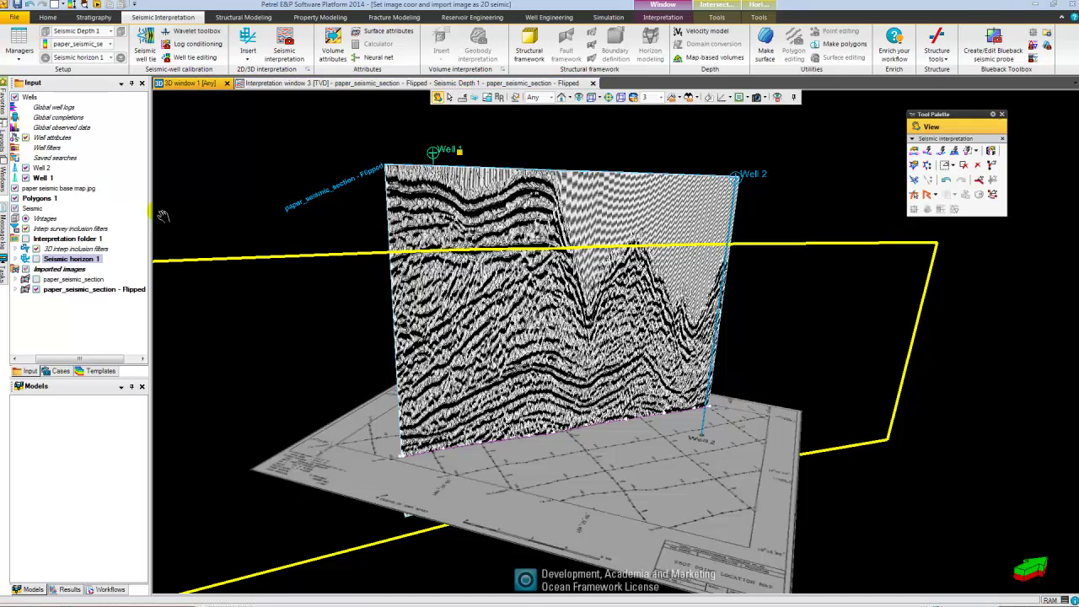
pyautogui.click(36, 259)
pyautogui.moveTo(631, 345); pyautogui.dragTo(674, 337)
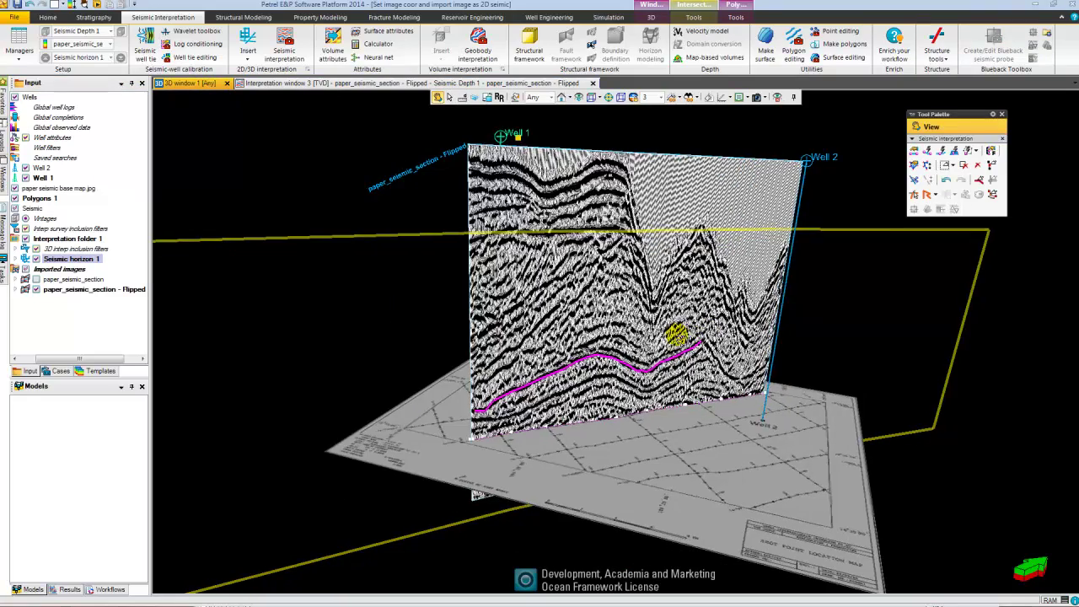
pyautogui.moveTo(587, 353); pyautogui.dragTo(638, 417)
pyautogui.scroll(3, 650, 340)
pyautogui.scroll(-5, 638, 417)
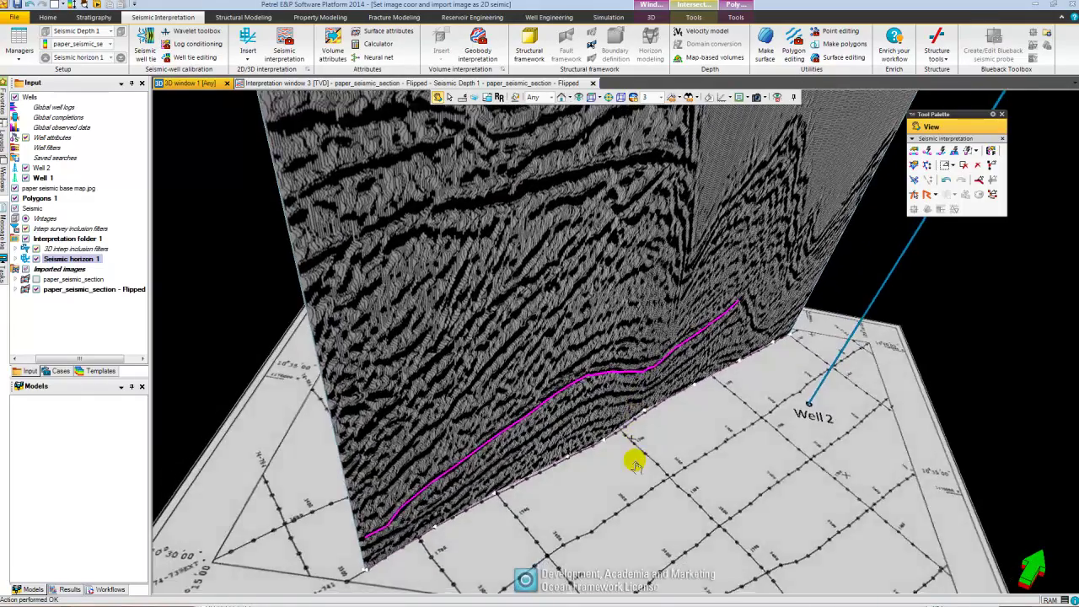
pyautogui.moveTo(631, 457); pyautogui.dragTo(603, 295)
pyautogui.scroll(2, 603, 295)
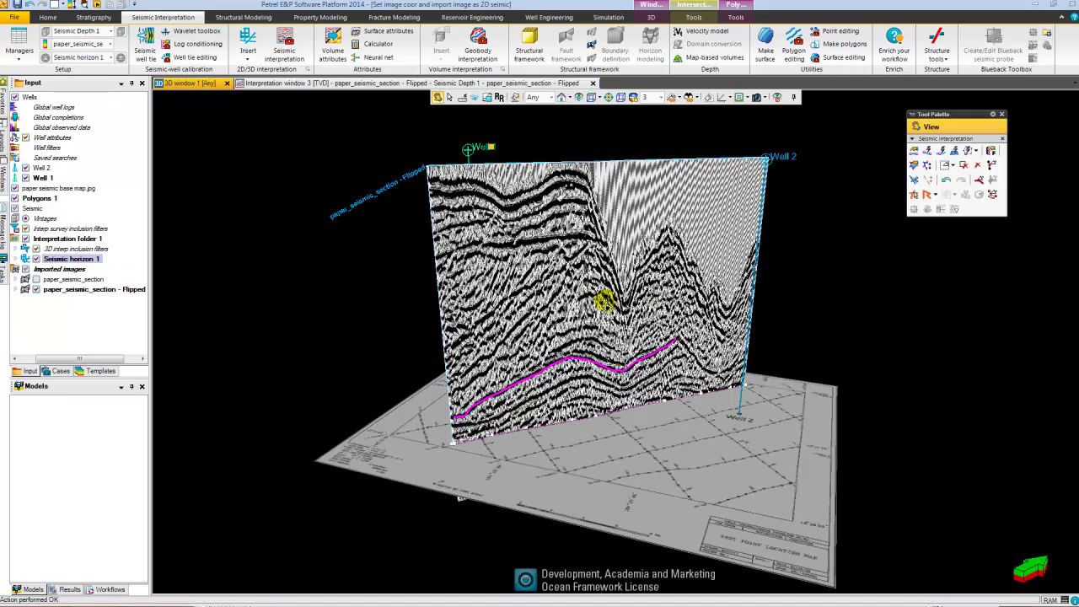